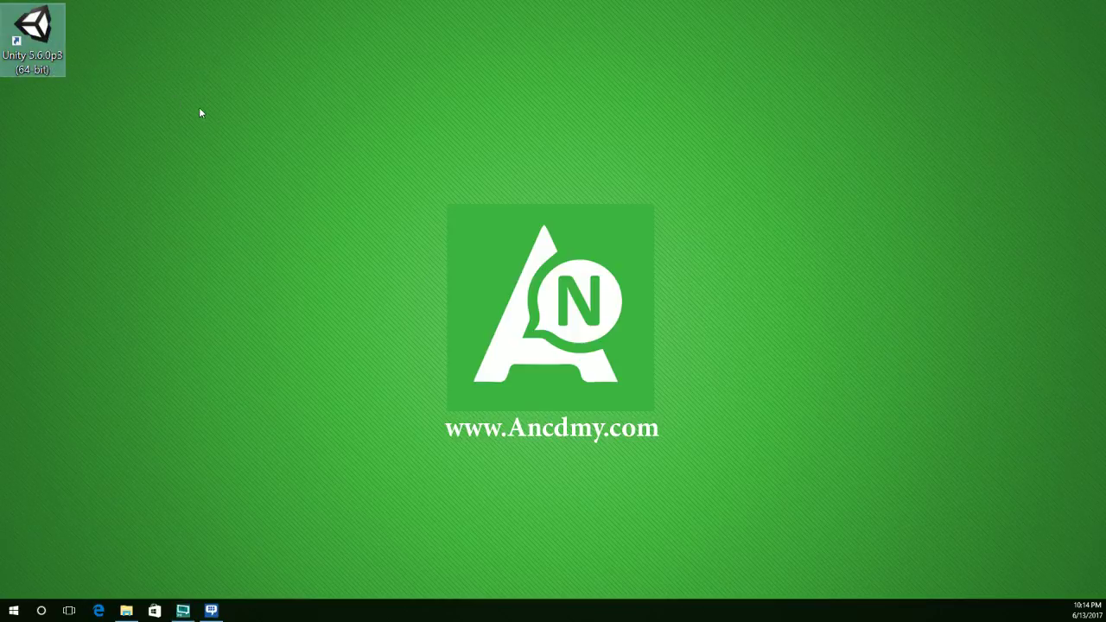
Step: Launch Unity 5.6.0p3 and start a new project named IAP-2017
{"action": "double_click", "coordinate": [38, 48]}
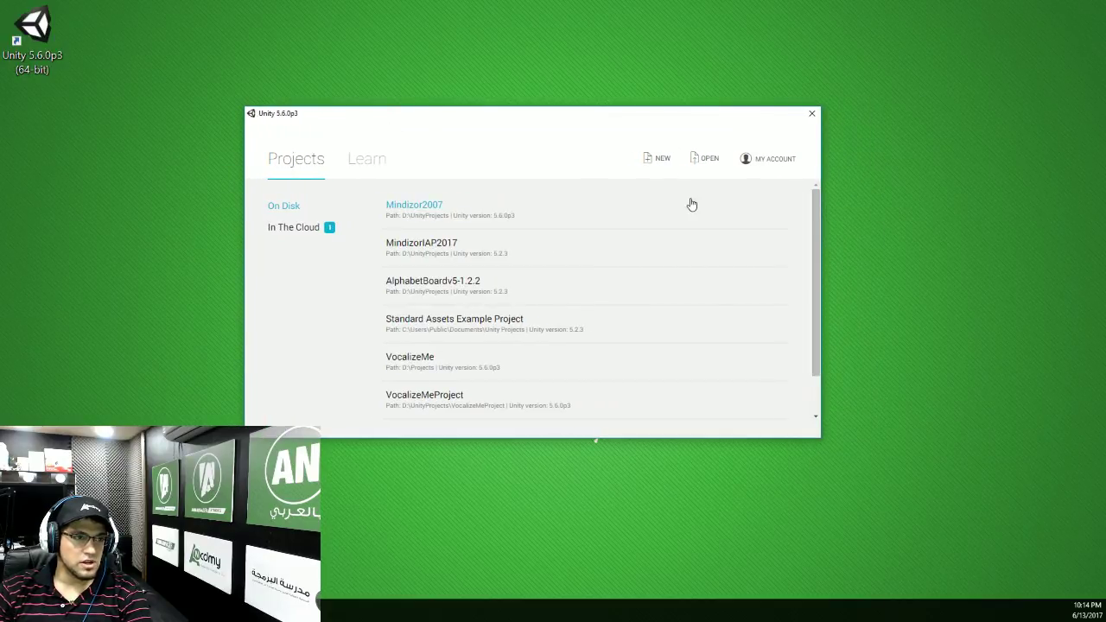
{"action": "left_click", "coordinate": [658, 161]}
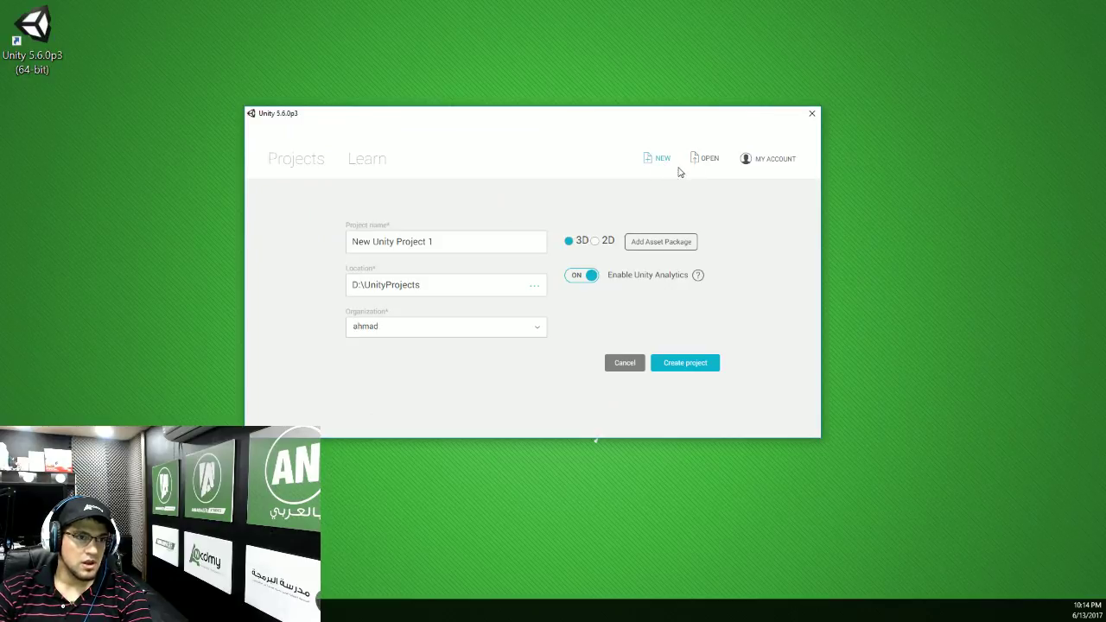
{"action": "left_click_drag", "start_coordinate": [428, 241], "coordinate": [192, 193]}
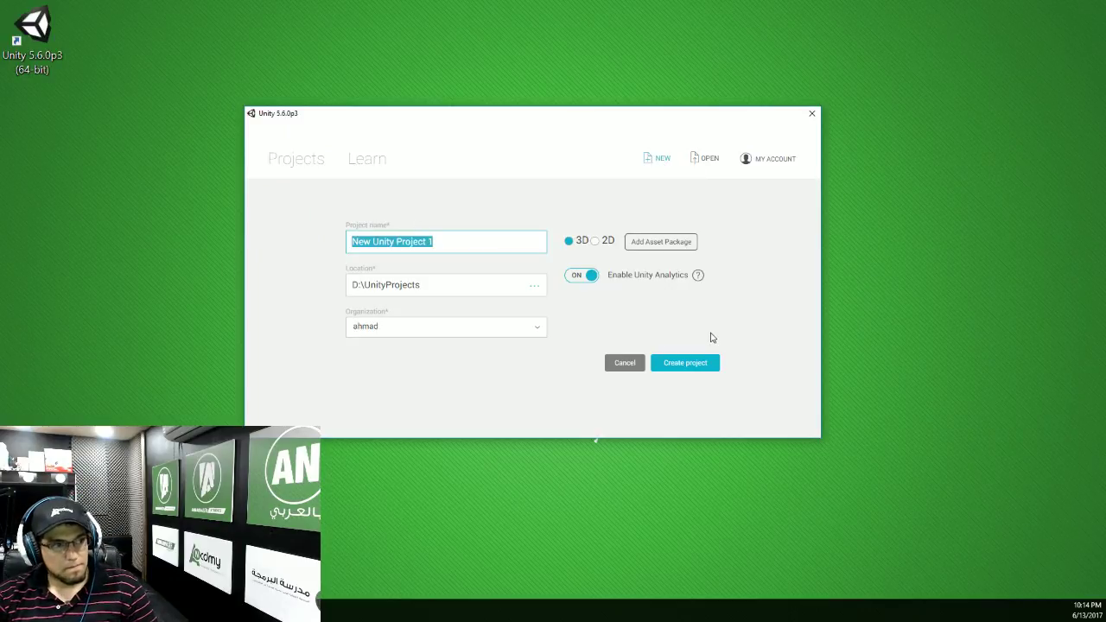
{"action": "type", "text": "I"}
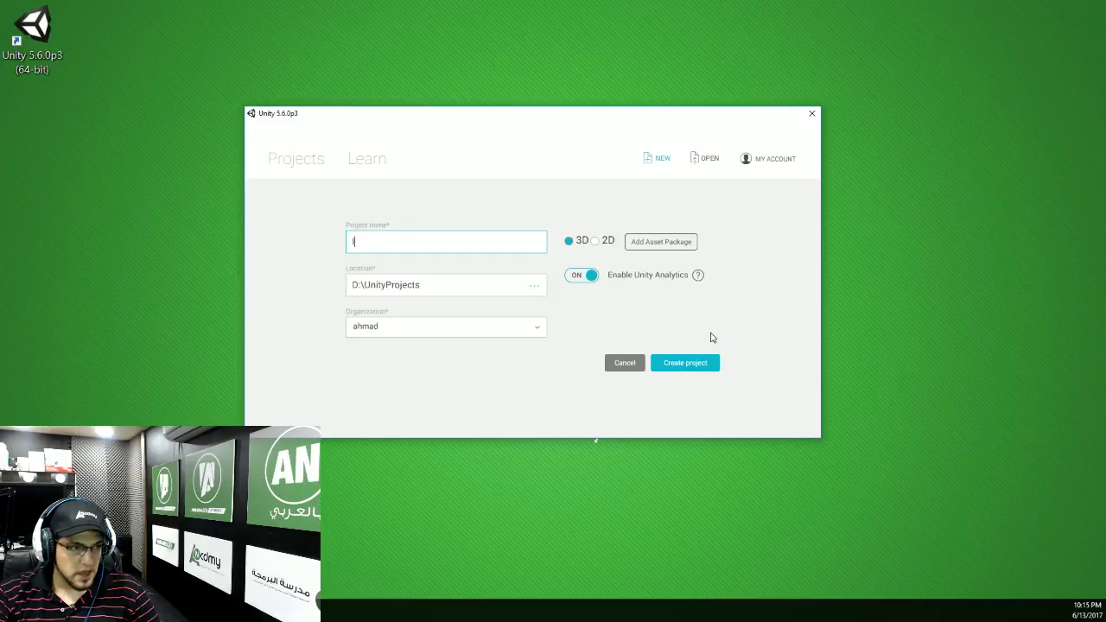
{"action": "type", "text": "AP"}
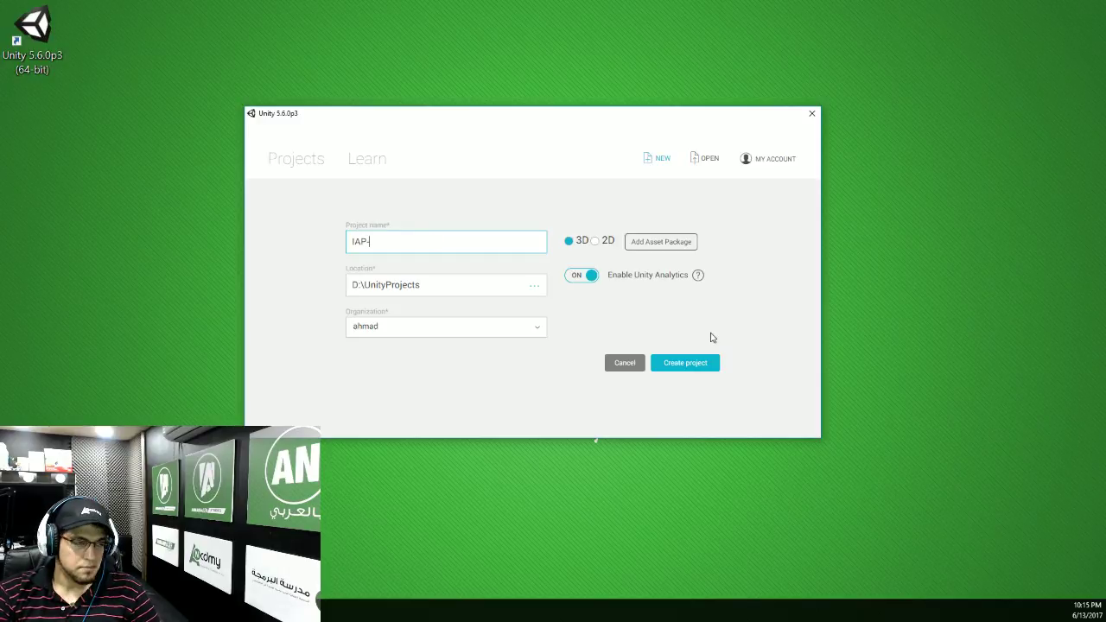
{"action": "type", "text": "-2017"}
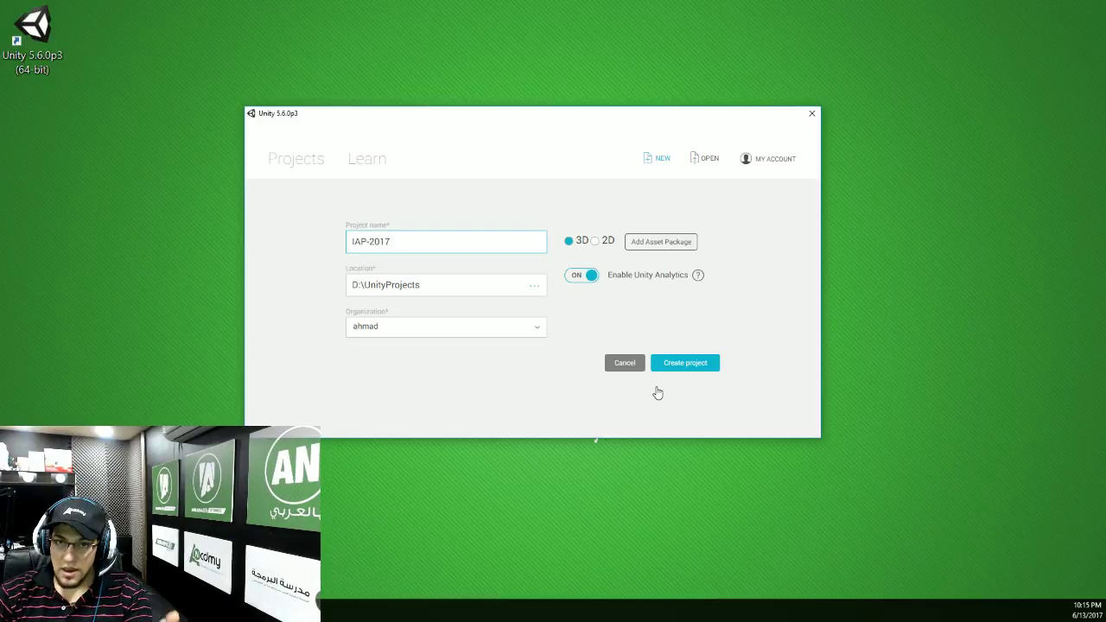
Step: Set the new project to 2D, turn off Unity Analytics, and create it in D:\UnityProjects
{"action": "triple_click", "coordinate": [424, 288]}
{"action": "left_click", "coordinate": [595, 241]}
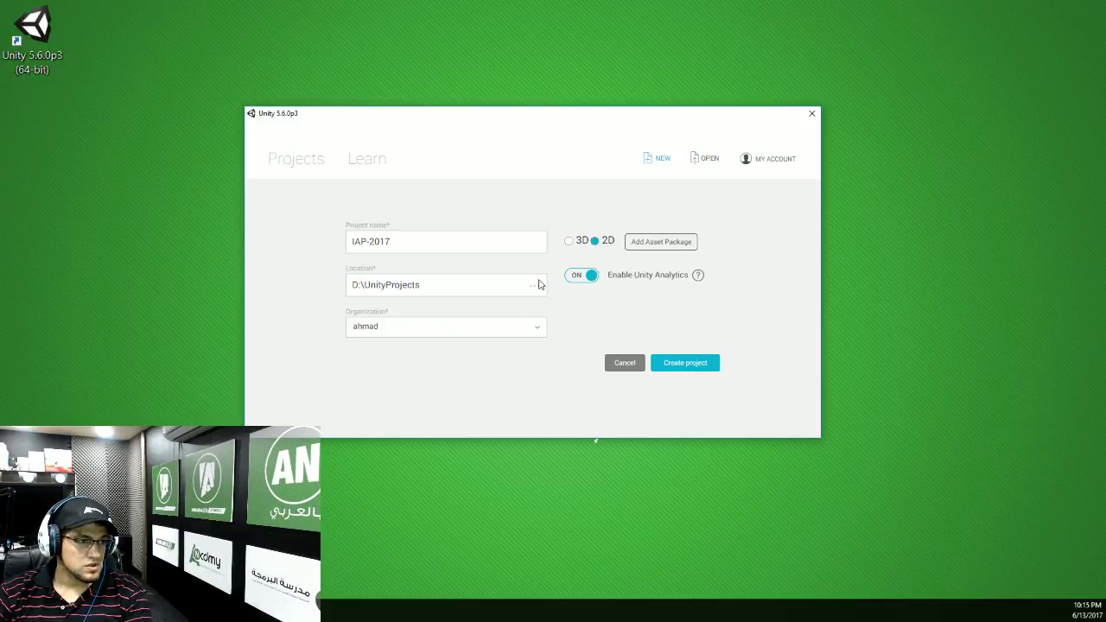
{"action": "left_click", "coordinate": [468, 328]}
{"action": "left_click", "coordinate": [405, 329]}
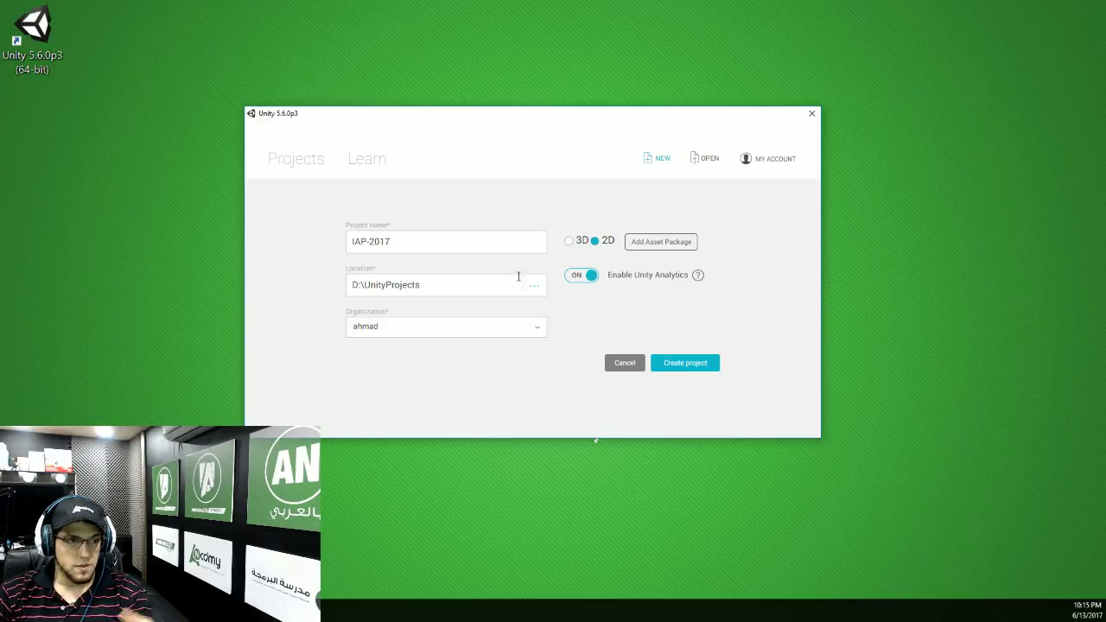
{"action": "left_click", "coordinate": [583, 274]}
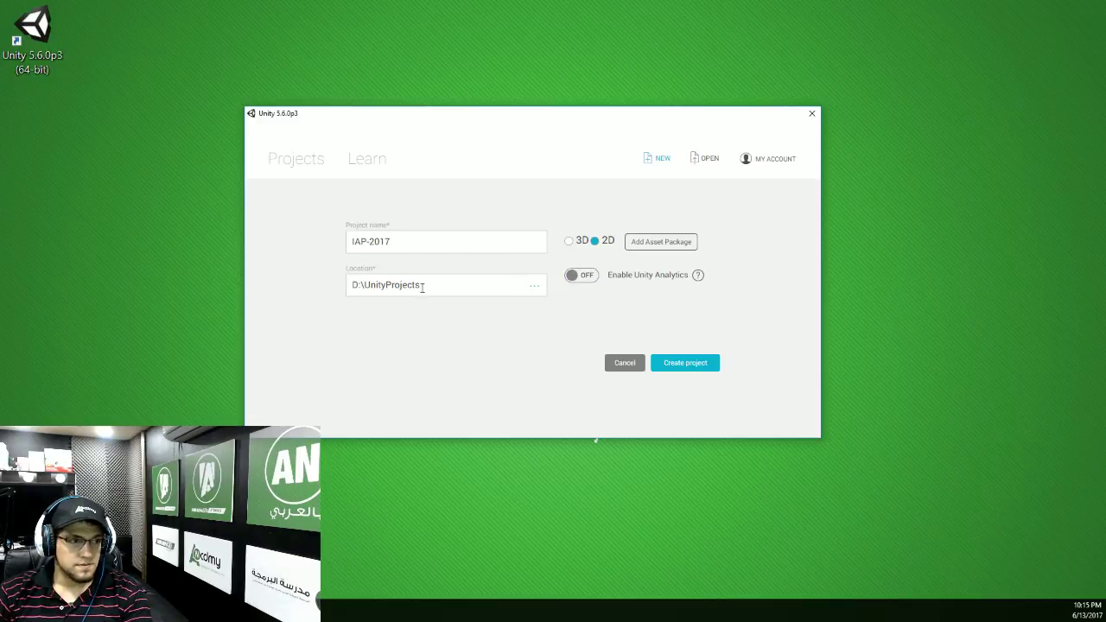
{"action": "left_click", "coordinate": [684, 366]}
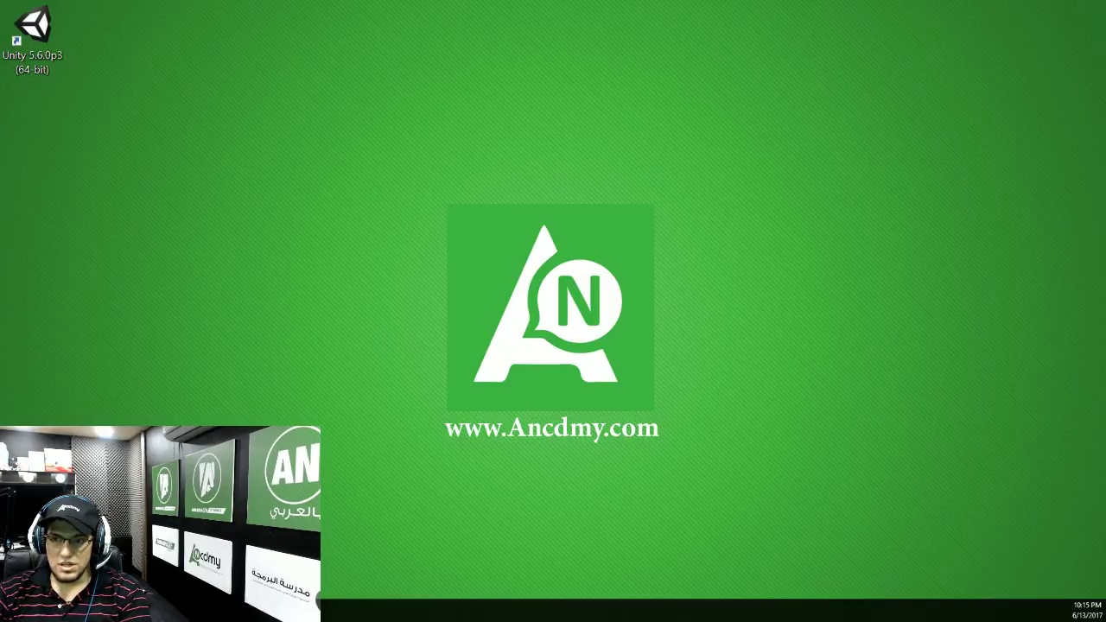
{"action": "left_click_drag", "start_coordinate": [852, 454], "coordinate": [596, 152]}
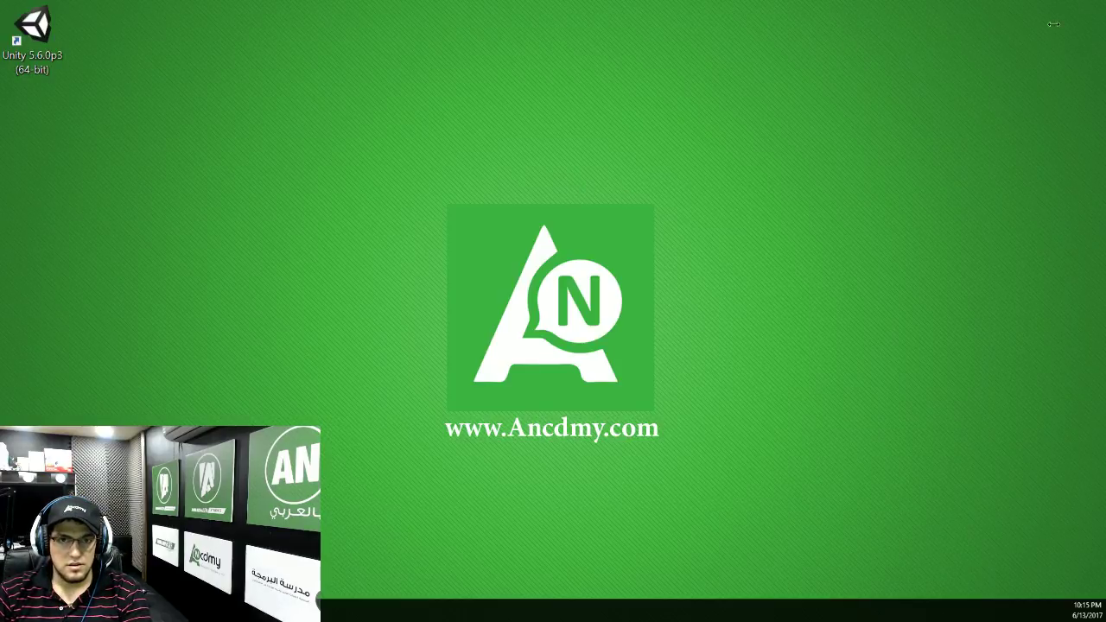
{"action": "left_click_drag", "start_coordinate": [1001, 8], "coordinate": [207, 40]}
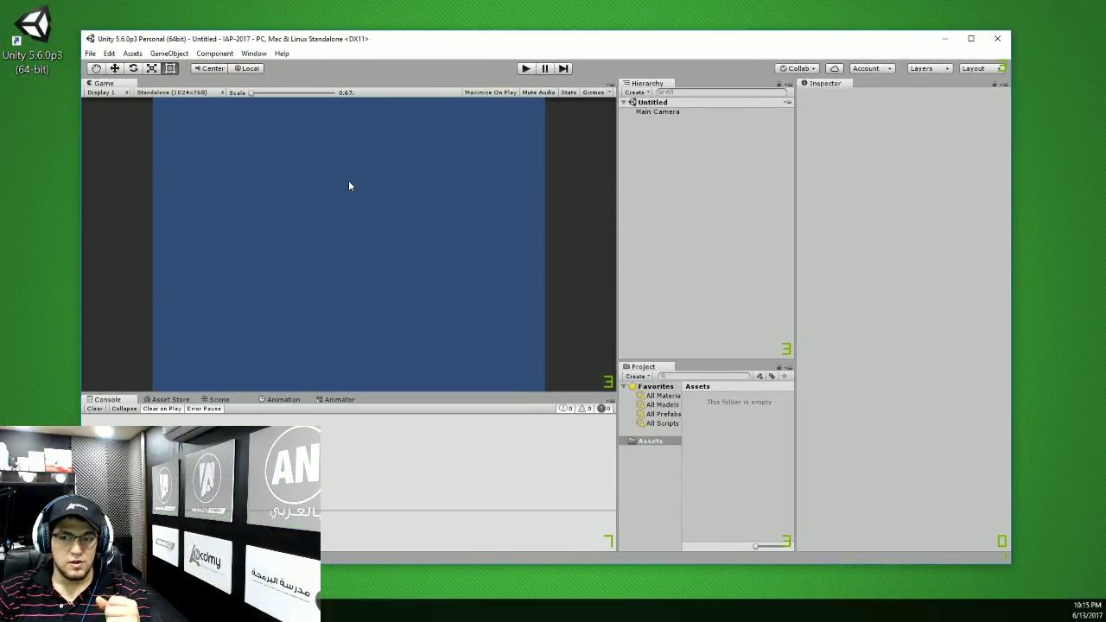
Step: Import the custom package Mindizor-IAP-v1.2.unitypackage from the Desktop with all of its items included
{"action": "left_click", "coordinate": [108, 54]}
{"action": "mouse_move", "coordinate": [134, 54]}
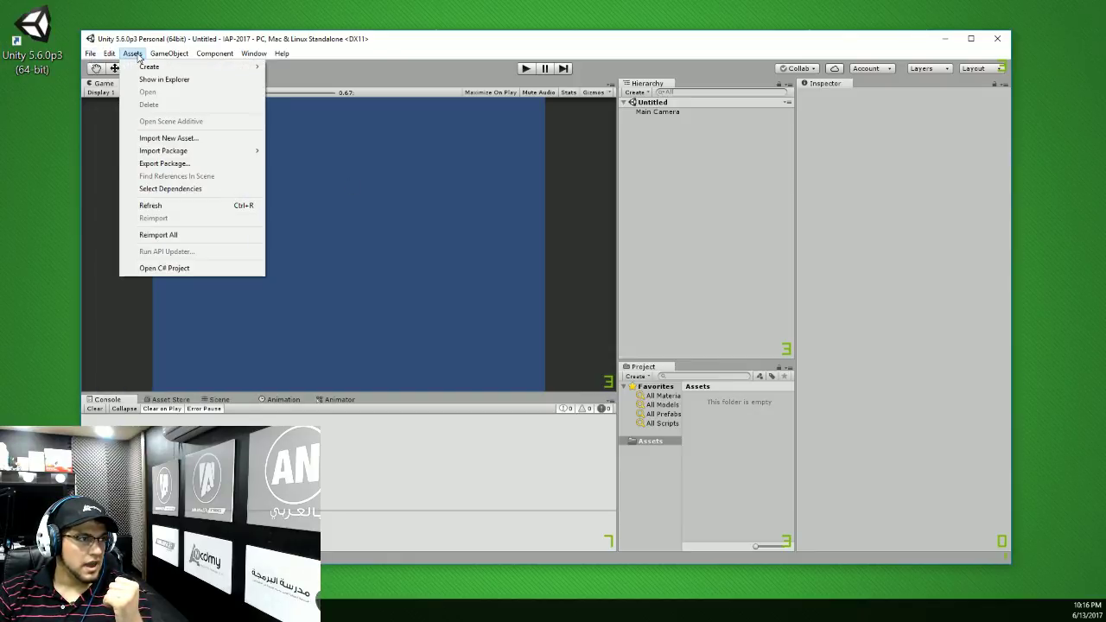
{"action": "mouse_move", "coordinate": [206, 152]}
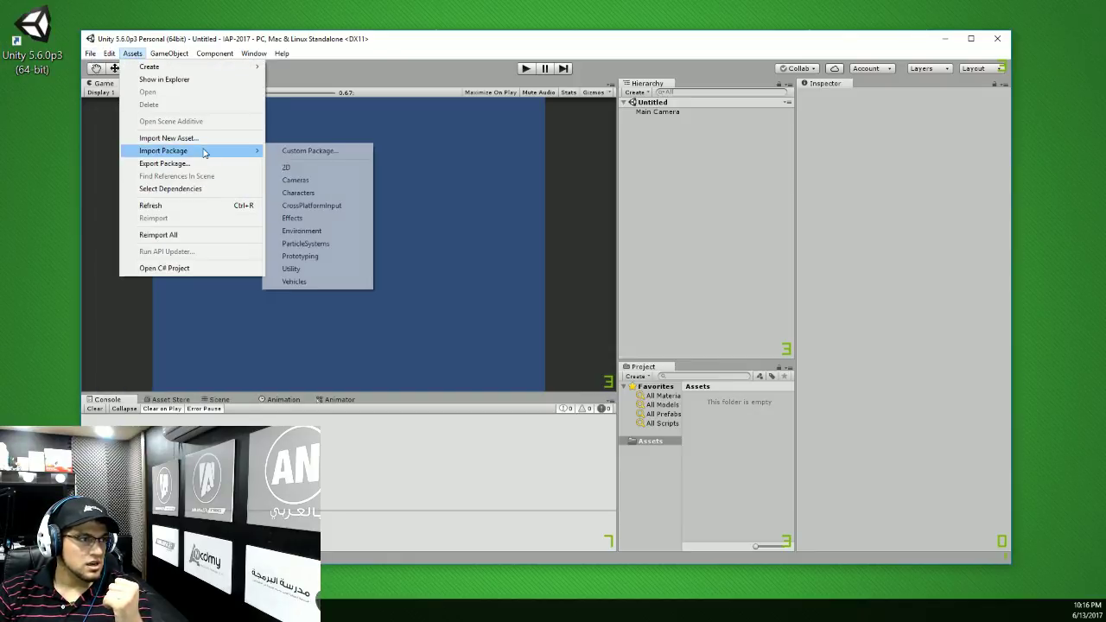
{"action": "left_click", "coordinate": [304, 154]}
{"action": "left_click", "coordinate": [265, 178]}
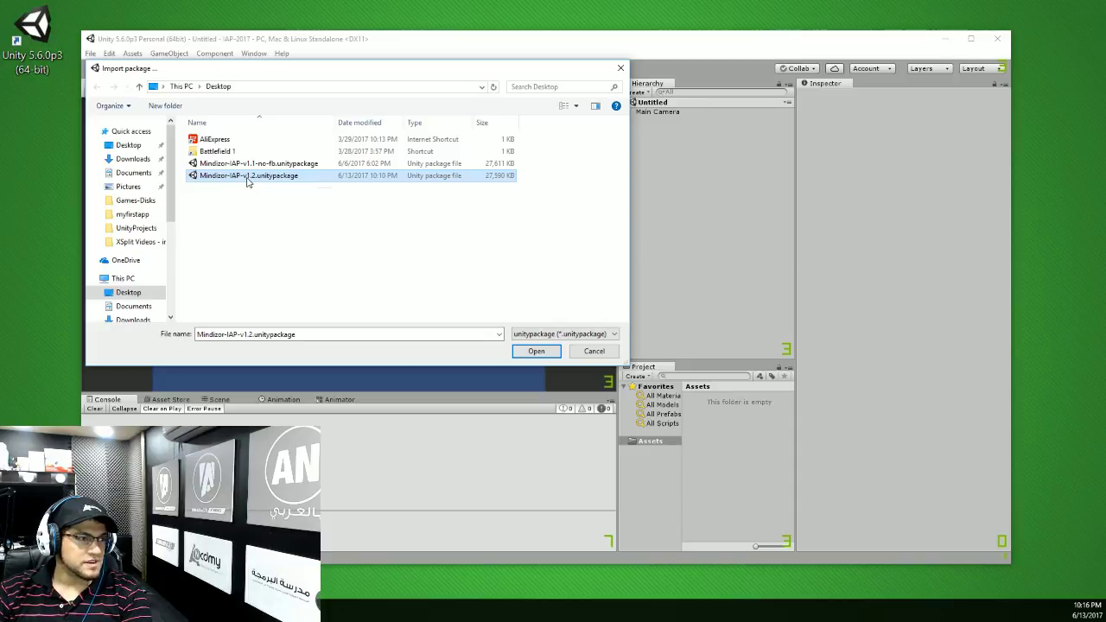
{"action": "double_click", "coordinate": [348, 177]}
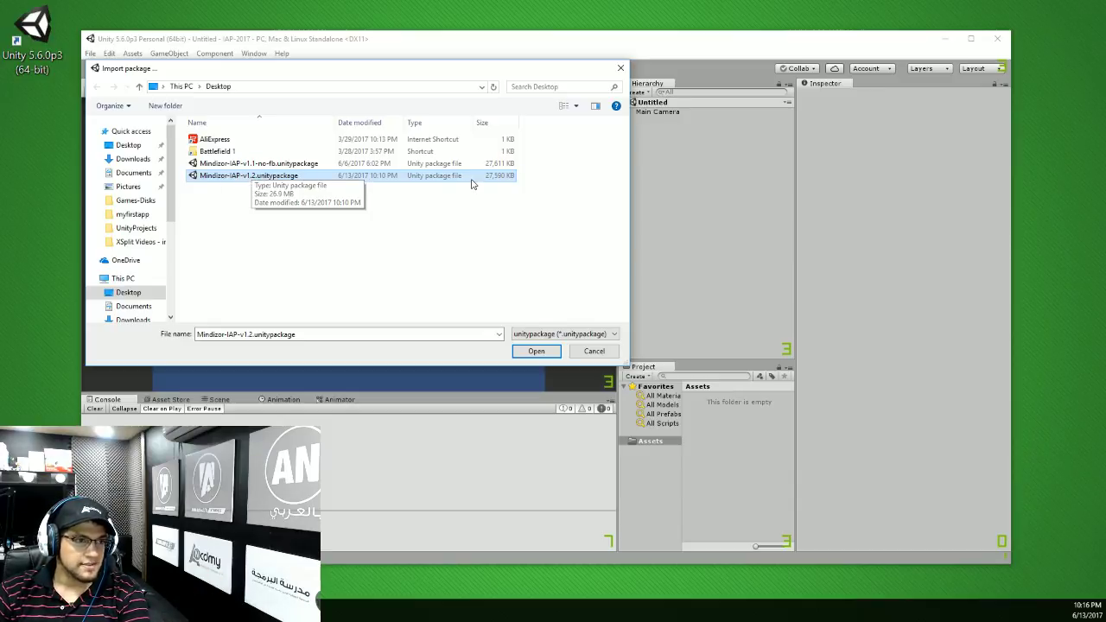
{"action": "double_click", "coordinate": [502, 174]}
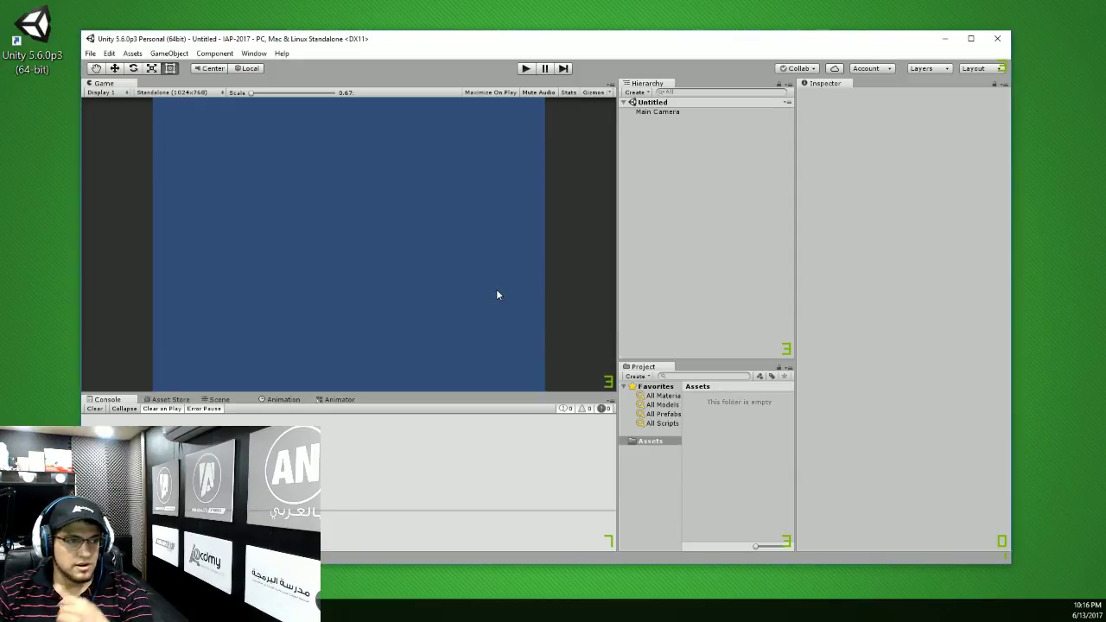
{"action": "left_click", "coordinate": [267, 287]}
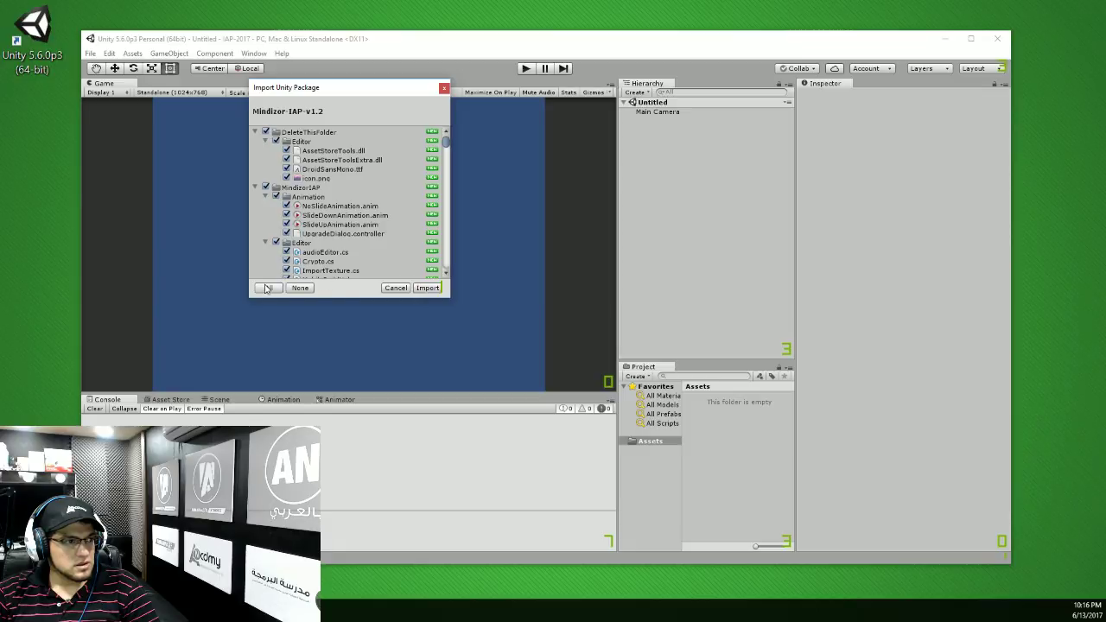
{"action": "left_click", "coordinate": [426, 288]}
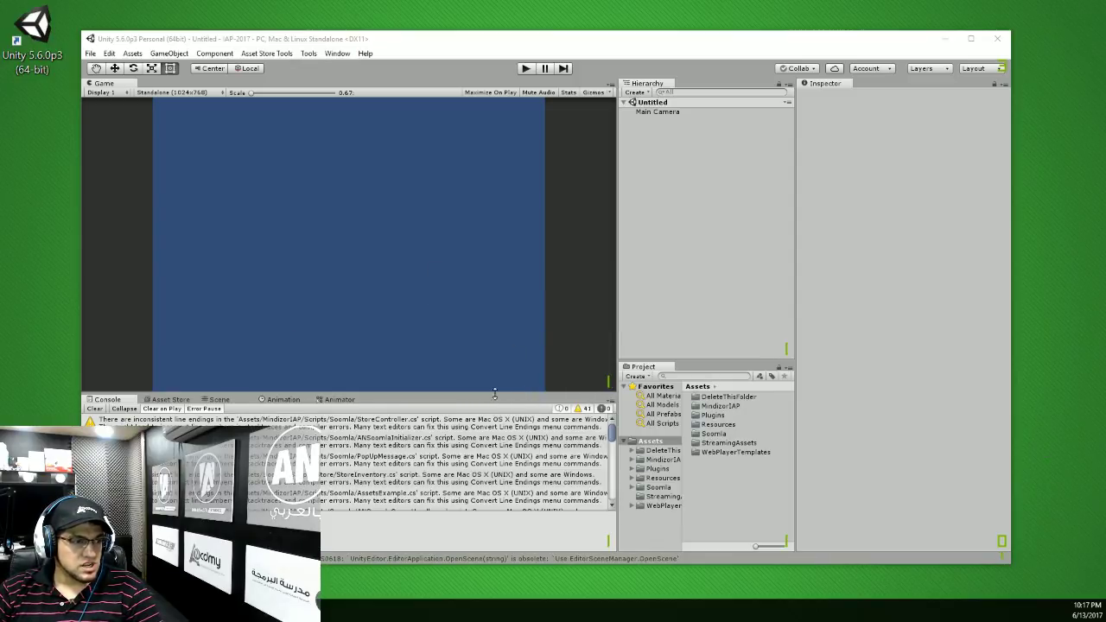
Step: Enlarge the Console and clear its messages
{"action": "left_click_drag", "start_coordinate": [486, 393], "coordinate": [519, 218]}
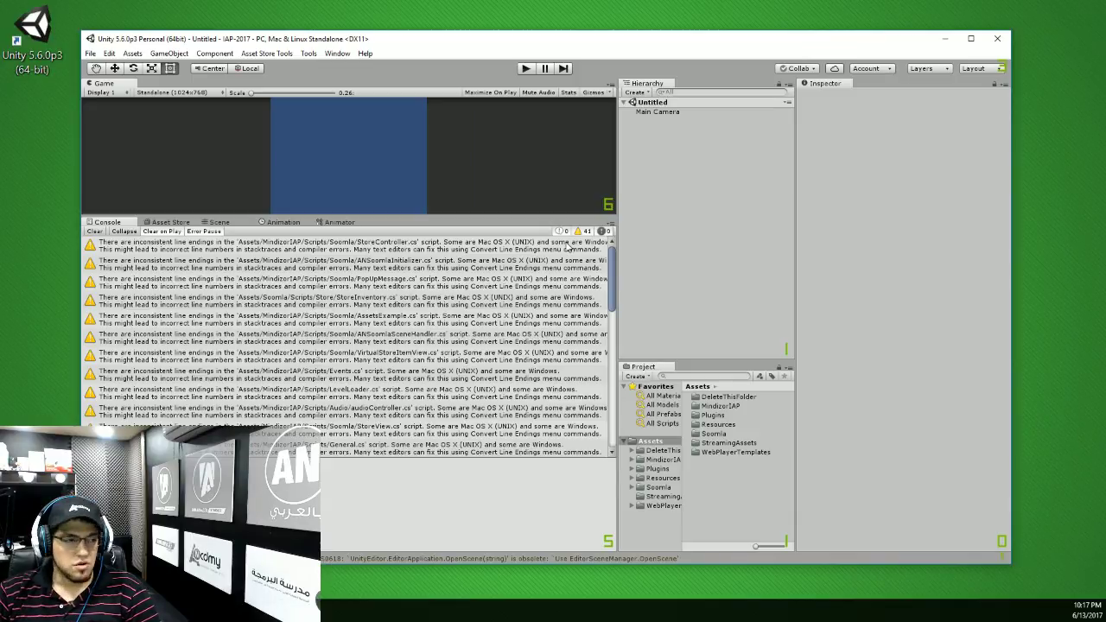
{"action": "left_click", "coordinate": [95, 232]}
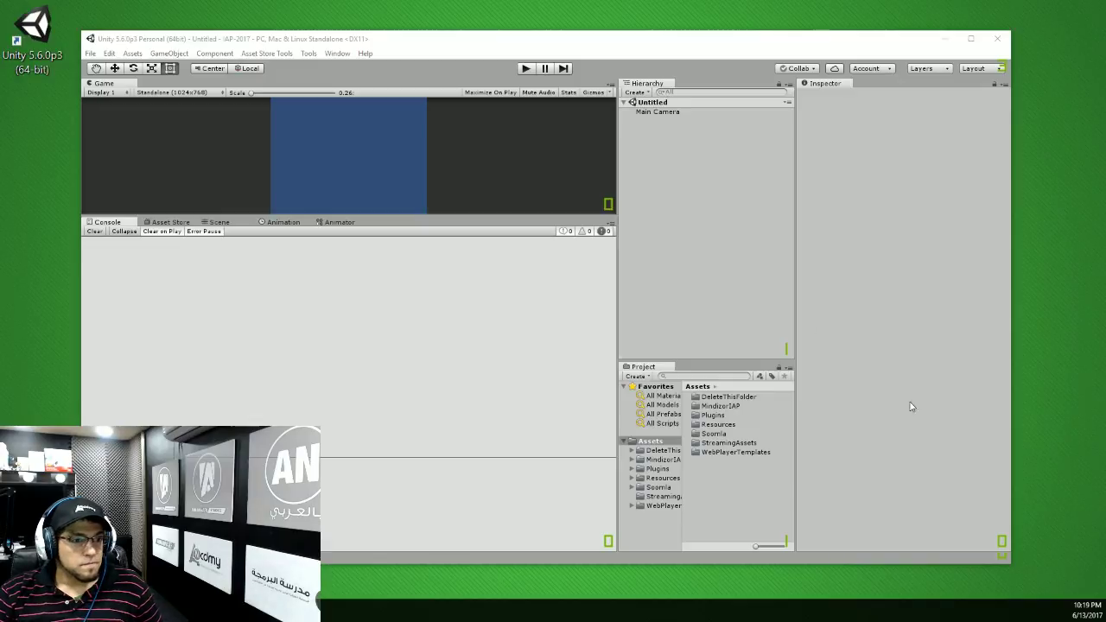
Step: Delete the DeleteThisFolder folder from the project's Assets
{"action": "left_click", "coordinate": [720, 397]}
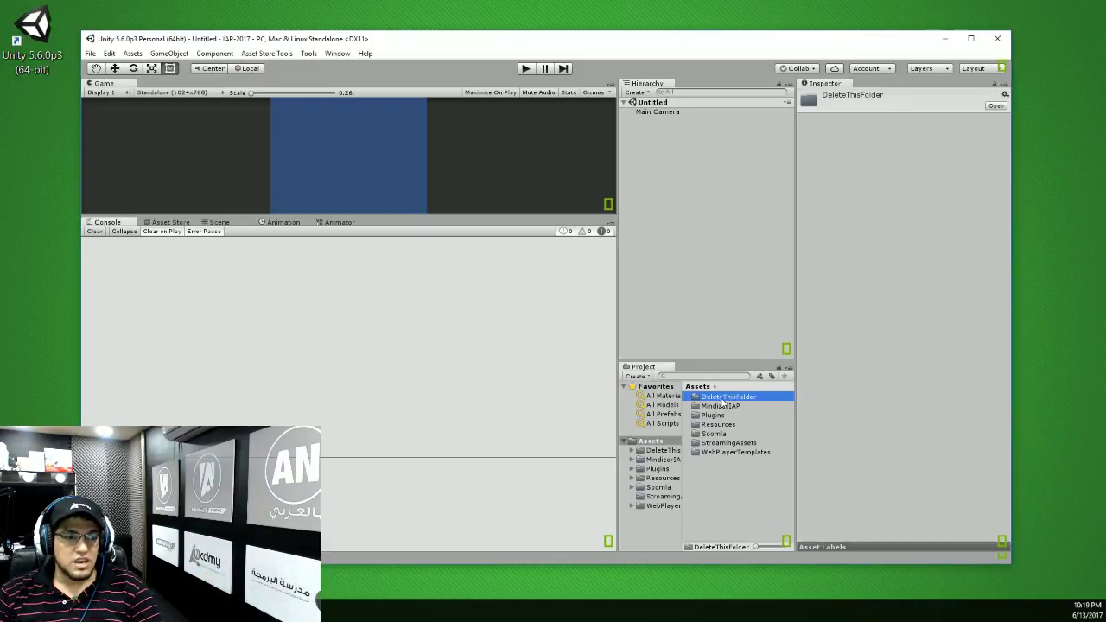
{"action": "right_click", "coordinate": [720, 398]}
{"action": "left_click", "coordinate": [767, 226]}
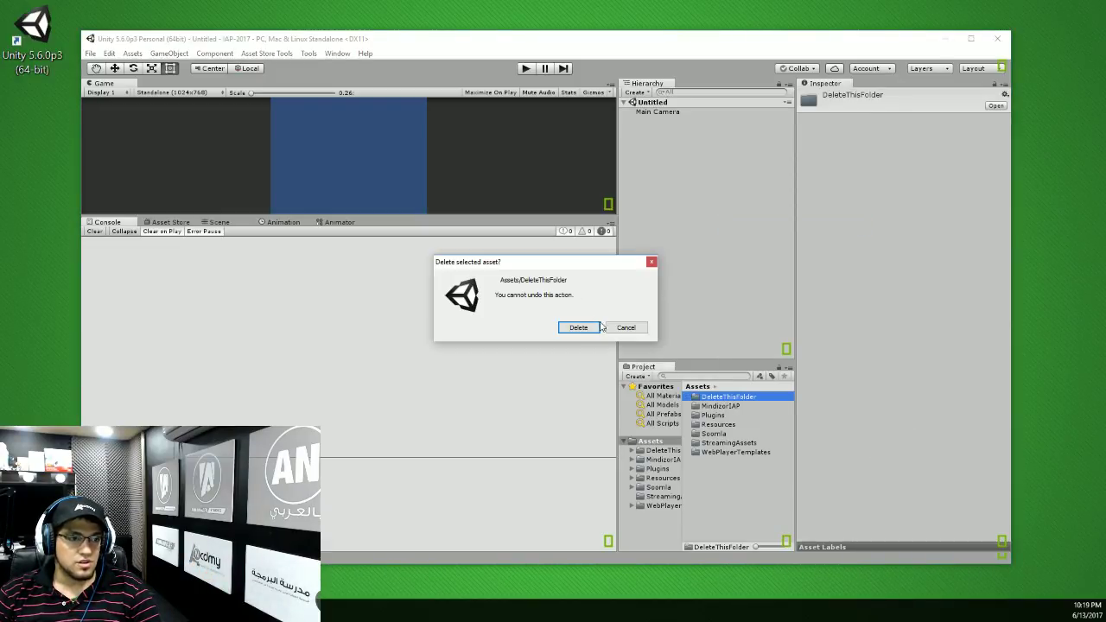
{"action": "left_click", "coordinate": [589, 327]}
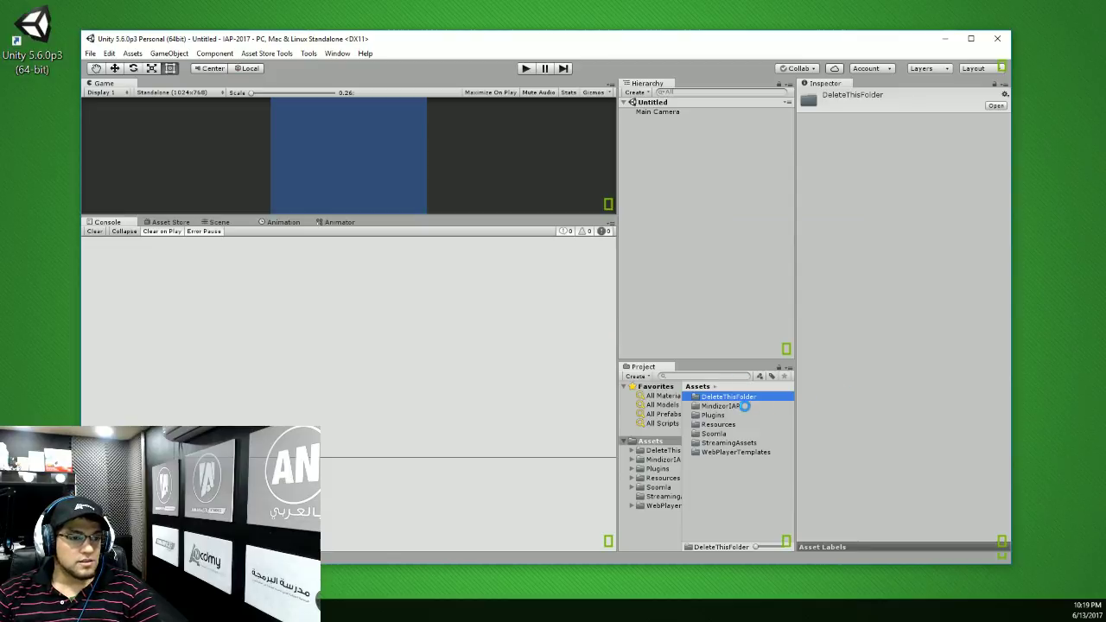
Step: Open the Scenes folder inside MindizorIAP in the project assets
{"action": "left_click", "coordinate": [791, 398]}
{"action": "double_click", "coordinate": [726, 396]}
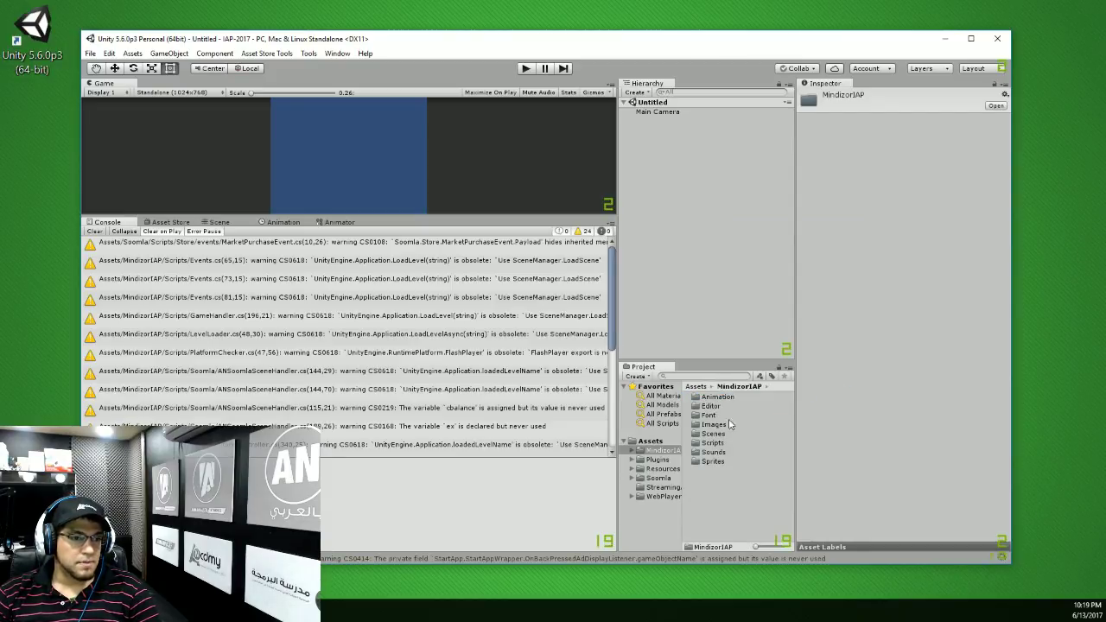
{"action": "double_click", "coordinate": [712, 435]}
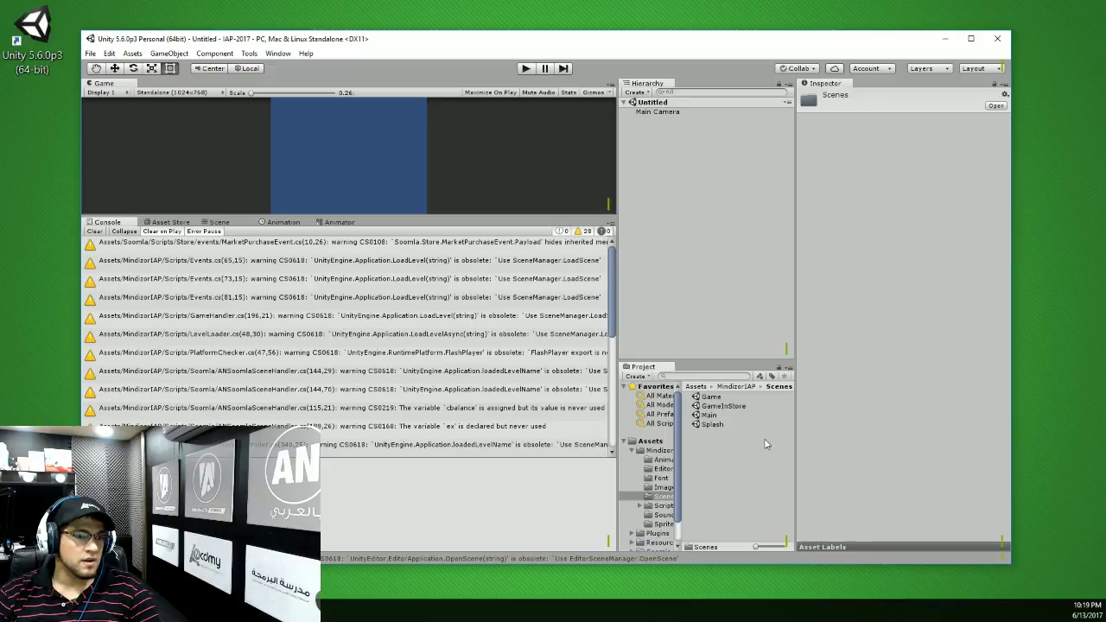
Step: Add the Game, GameInStore, Main and Splash scenes to the build settings' scene list and close the settings
{"action": "left_click", "coordinate": [90, 54]}
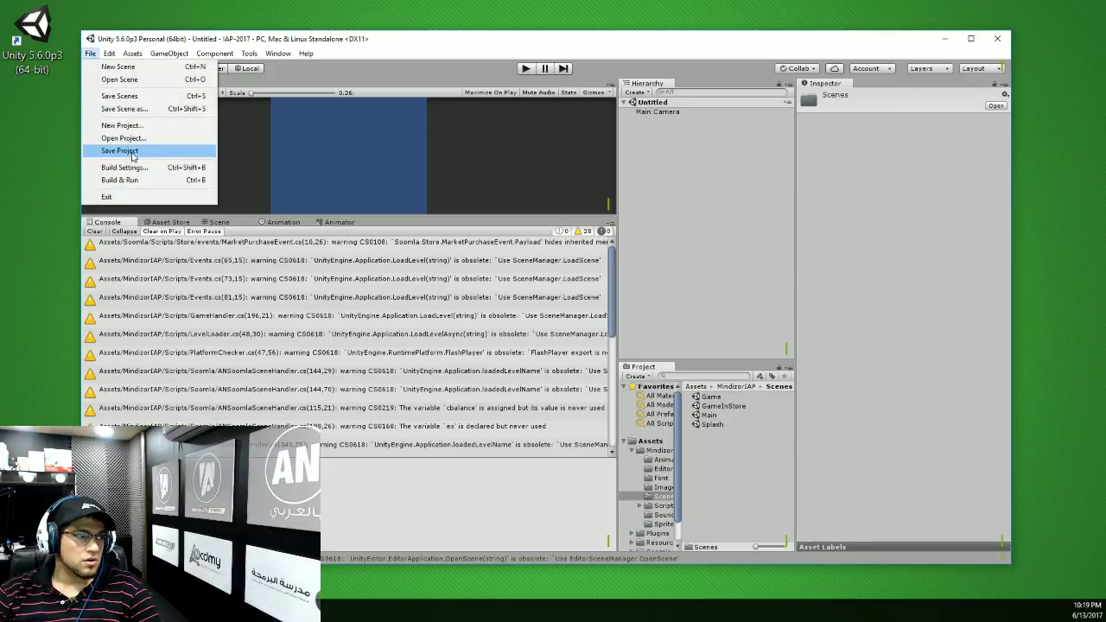
{"action": "left_click", "coordinate": [147, 167]}
{"action": "left_click_drag", "start_coordinate": [362, 115], "coordinate": [196, 108]}
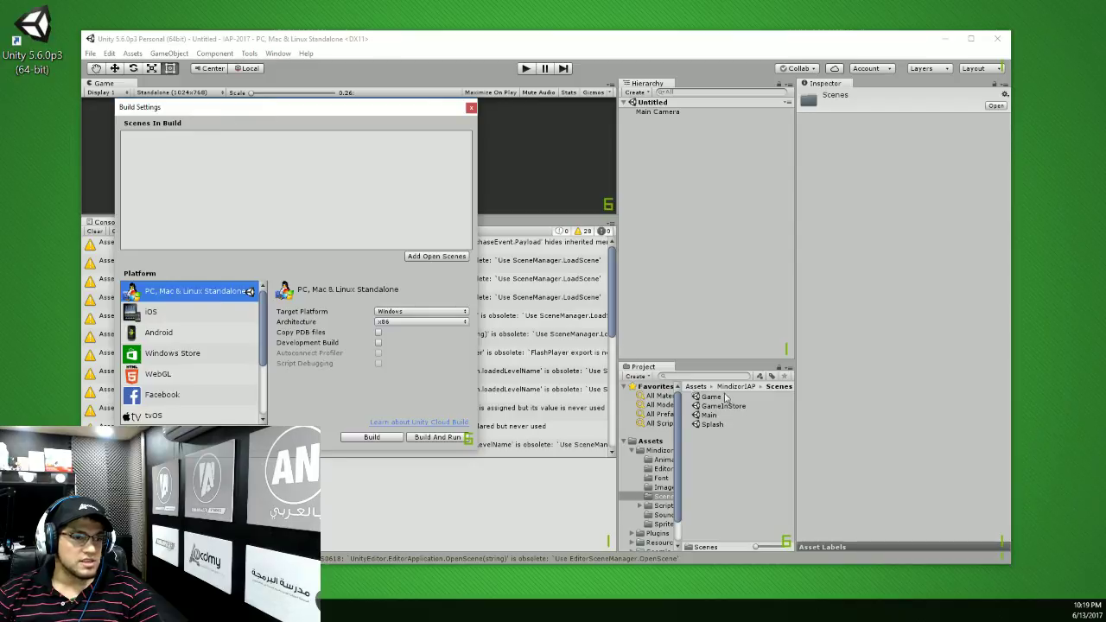
{"action": "left_click", "coordinate": [700, 389]}
{"action": "left_click", "coordinate": [709, 416]}
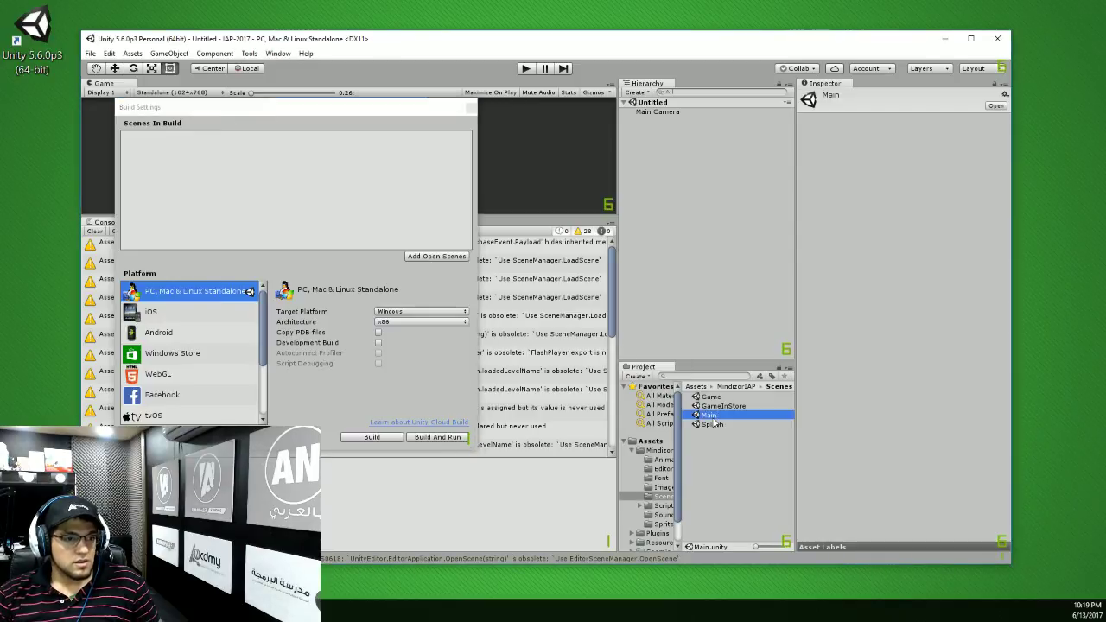
{"action": "key", "text": "ctrl+a"}
{"action": "left_click_drag", "start_coordinate": [714, 423], "coordinate": [291, 191]}
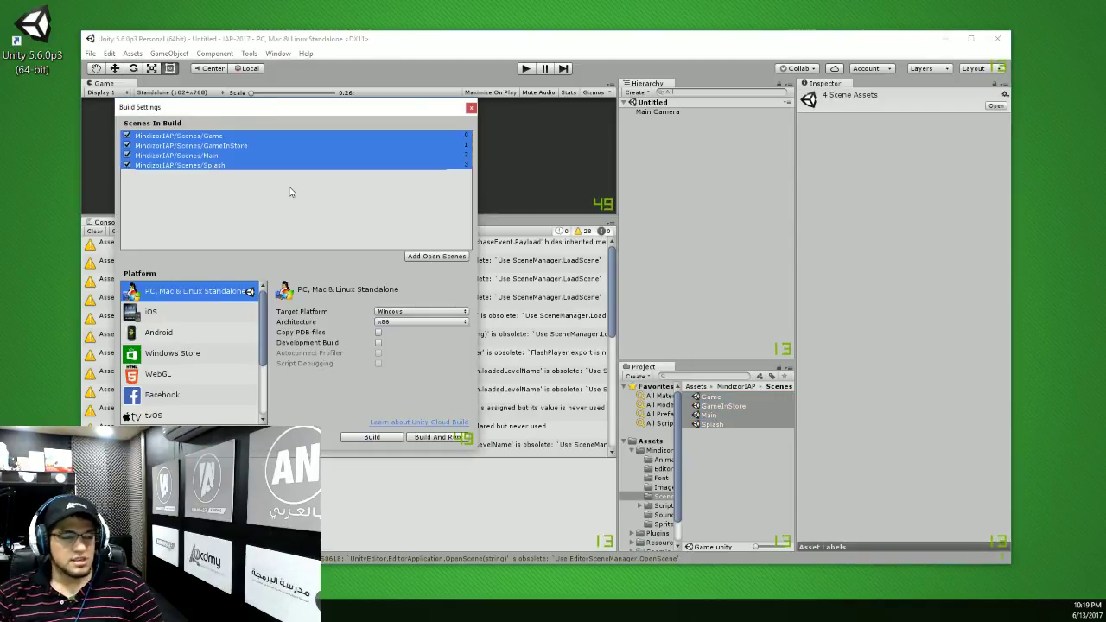
{"action": "left_click", "coordinate": [471, 108]}
Step: Create a new tag named UIButton, starting from the Main Camera's tag options
{"action": "left_click", "coordinate": [660, 113]}
{"action": "left_click", "coordinate": [861, 107]}
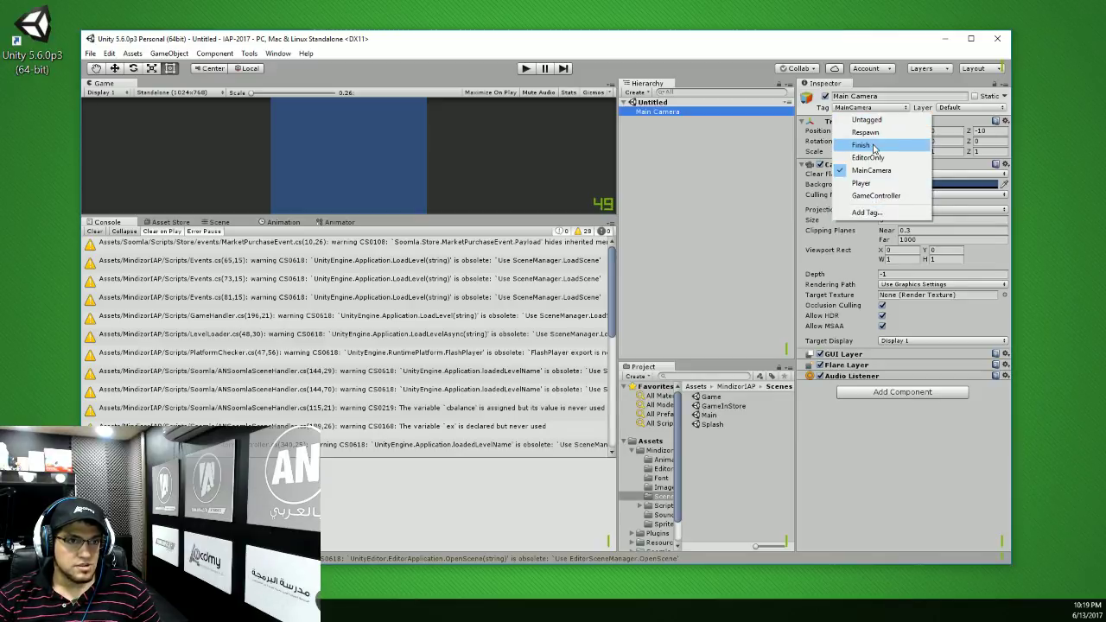
{"action": "left_click", "coordinate": [867, 212]}
{"action": "left_click", "coordinate": [985, 146]}
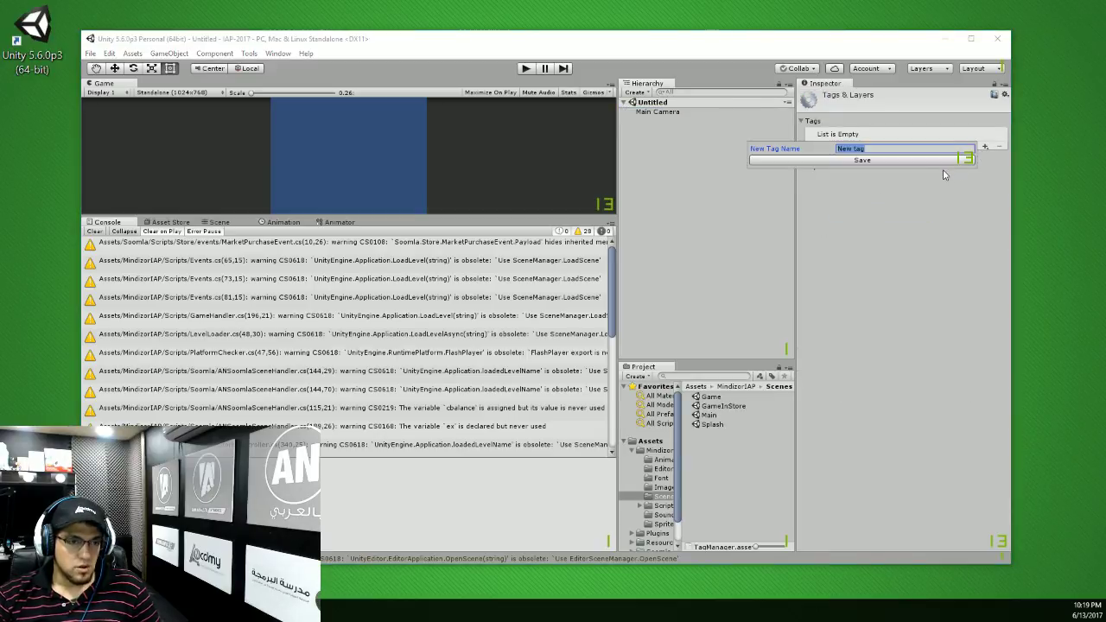
{"action": "type", "text": "UIB"}
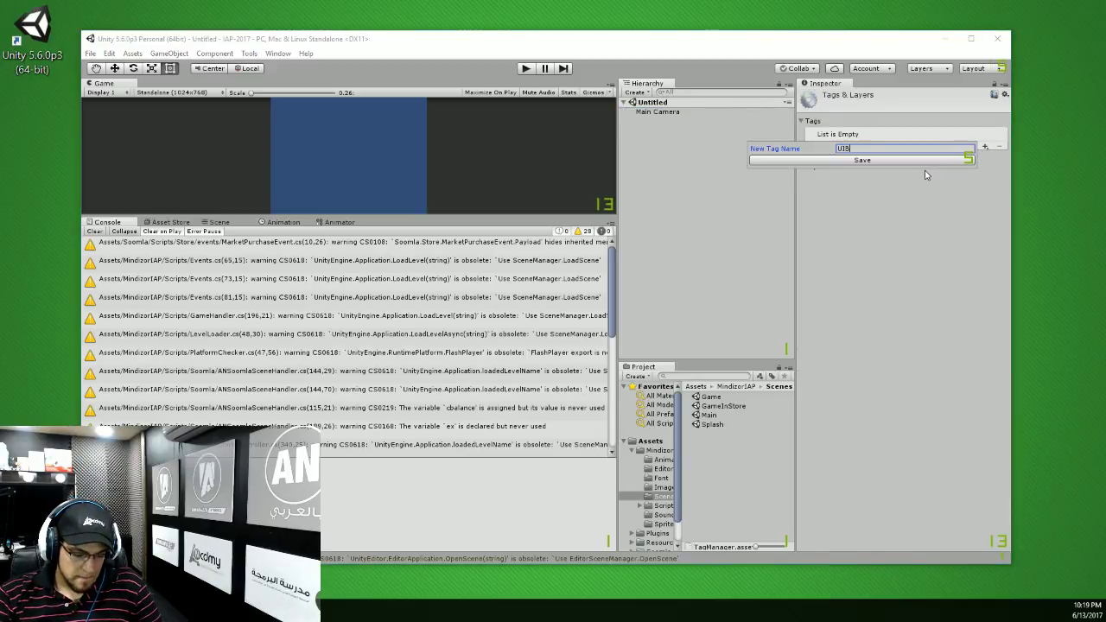
{"action": "type", "text": "utton"}
{"action": "key", "text": "Return"}
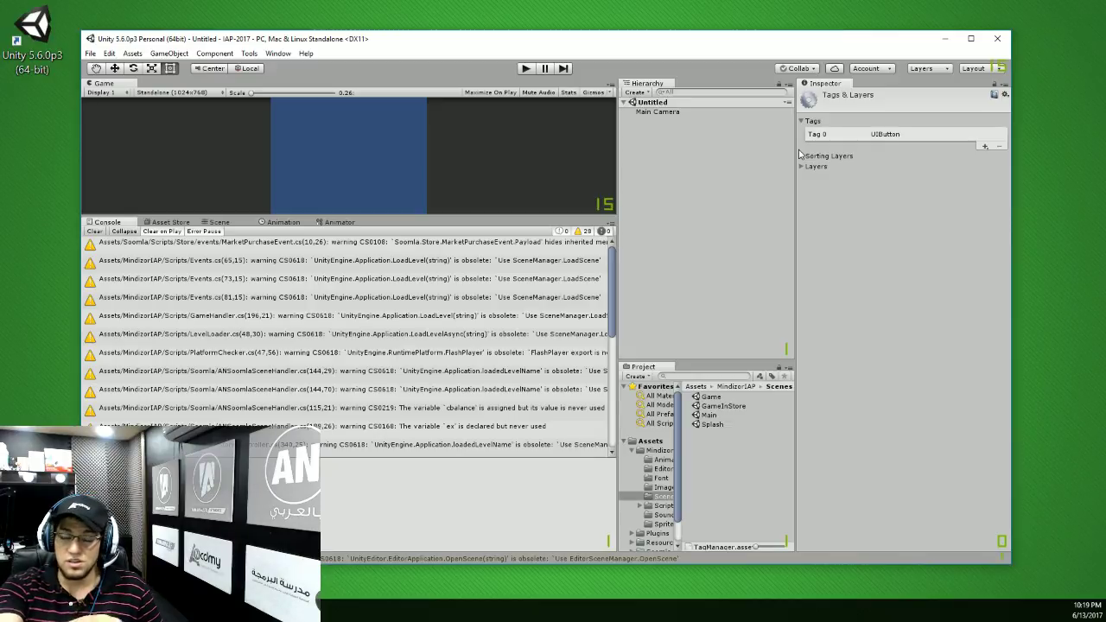
Step: Open the Splash scene from the MindizorIAP Scenes folder
{"action": "double_click", "coordinate": [714, 425]}
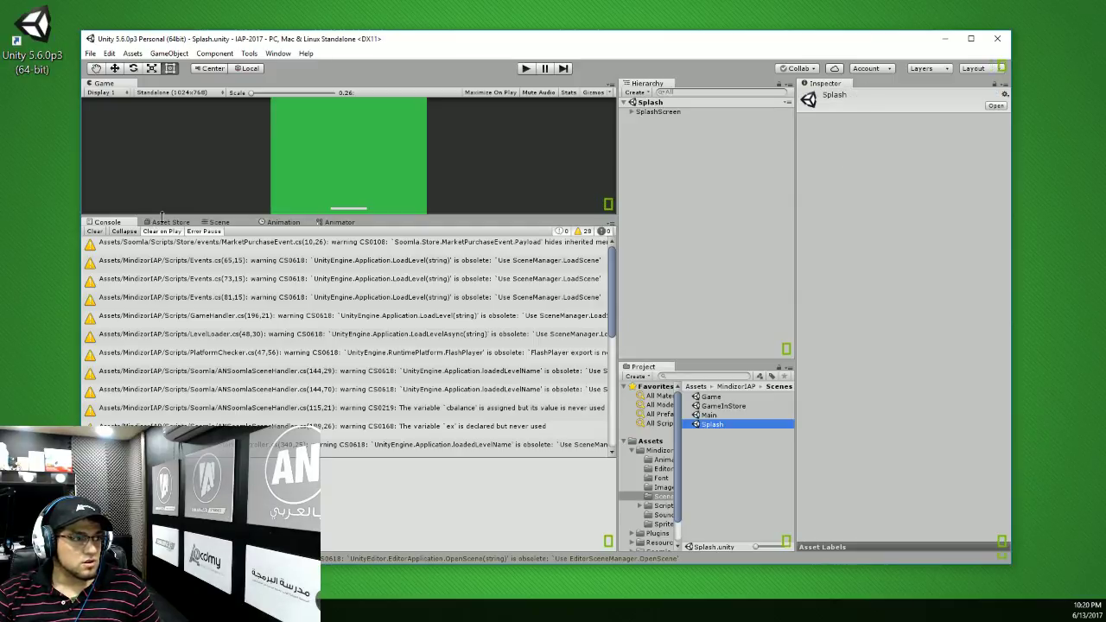
Step: Enlarge the Game view over the console area and set its aspect ratio to 16:9
{"action": "left_click_drag", "start_coordinate": [393, 215], "coordinate": [410, 422]}
{"action": "left_click", "coordinate": [190, 93]}
{"action": "left_click", "coordinate": [178, 141]}
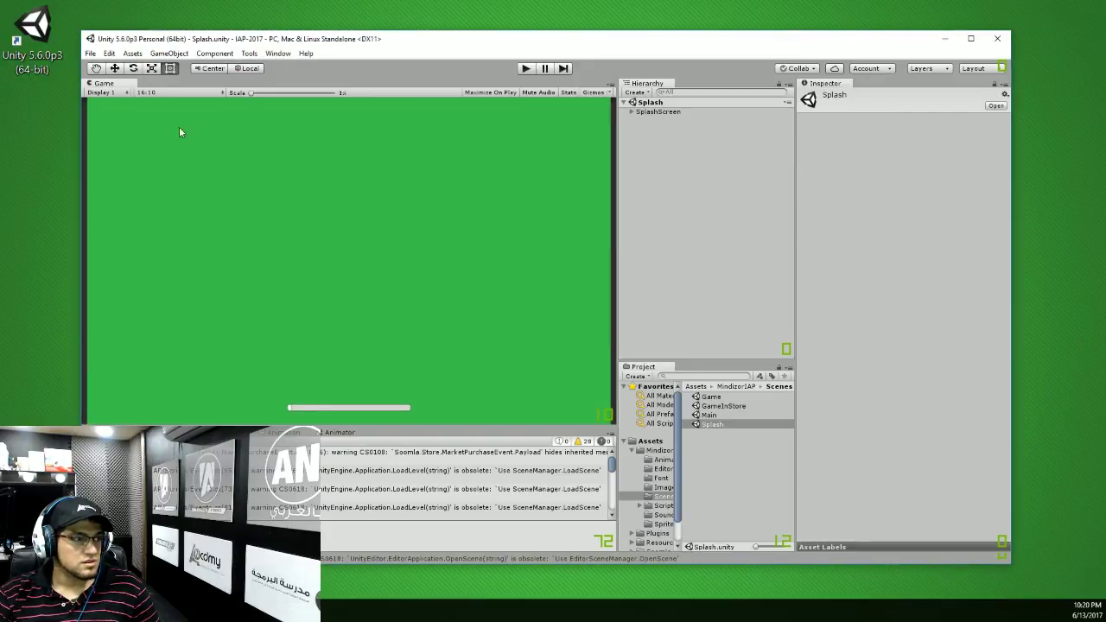
{"action": "left_click", "coordinate": [165, 92]}
{"action": "left_click", "coordinate": [164, 150]}
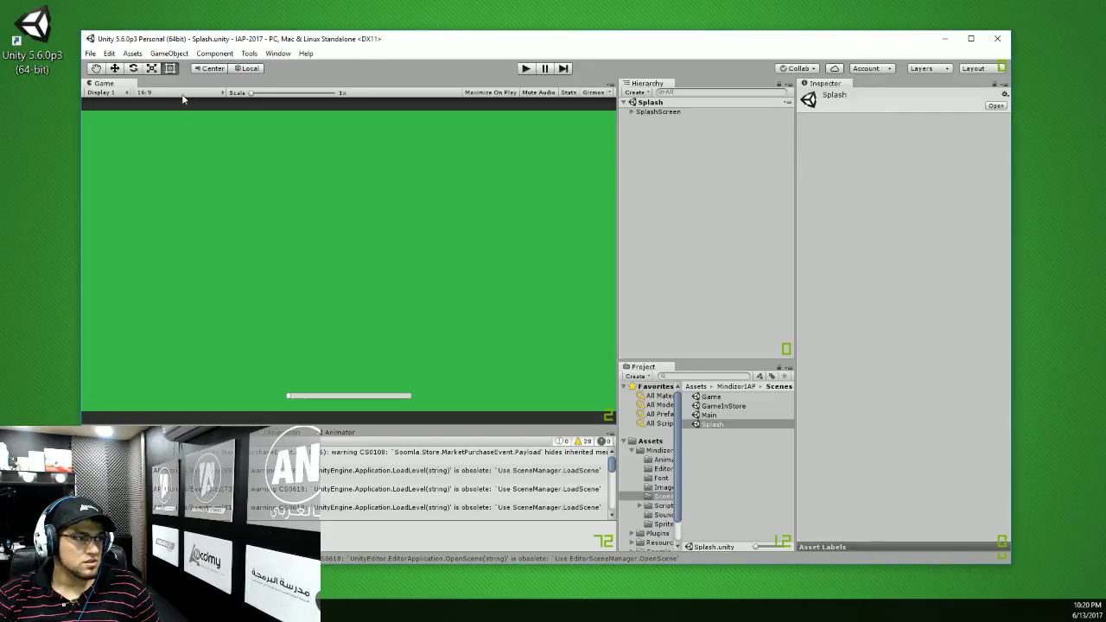
Step: Compare the Game view in other aspect ratios, including 16:10, and return it to 16:9
{"action": "left_click", "coordinate": [183, 92]}
{"action": "left_click", "coordinate": [173, 133]}
{"action": "left_click", "coordinate": [175, 93]}
{"action": "left_click", "coordinate": [178, 141]}
{"action": "left_click", "coordinate": [203, 94]}
{"action": "left_click", "coordinate": [172, 150]}
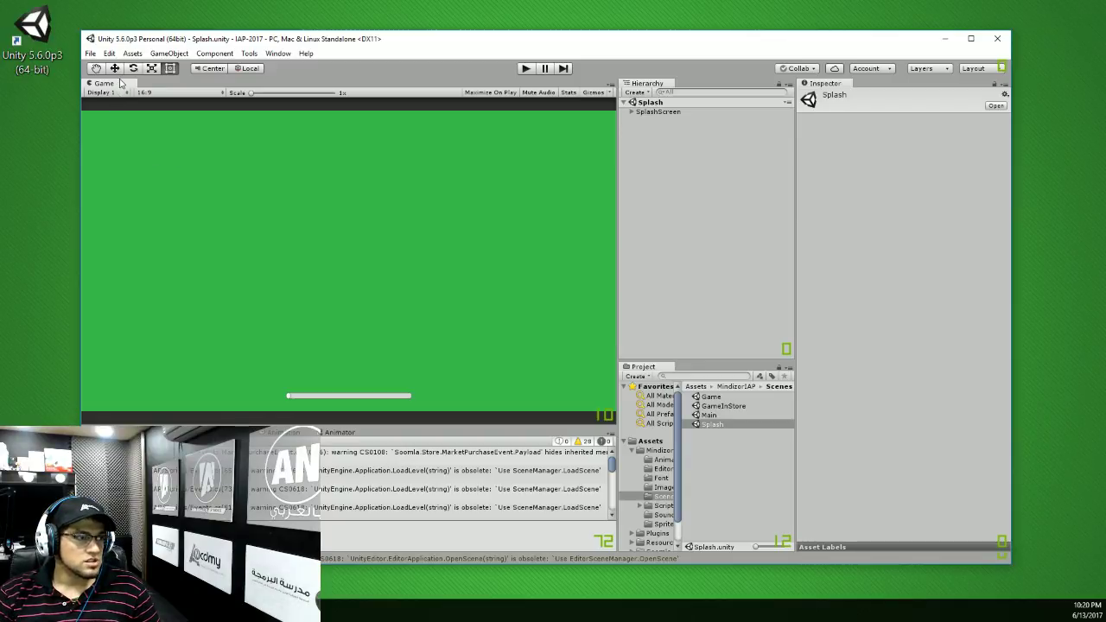
Step: Save the Splash scene and run the game in the editor
{"action": "left_click", "coordinate": [90, 53]}
{"action": "left_click", "coordinate": [121, 92]}
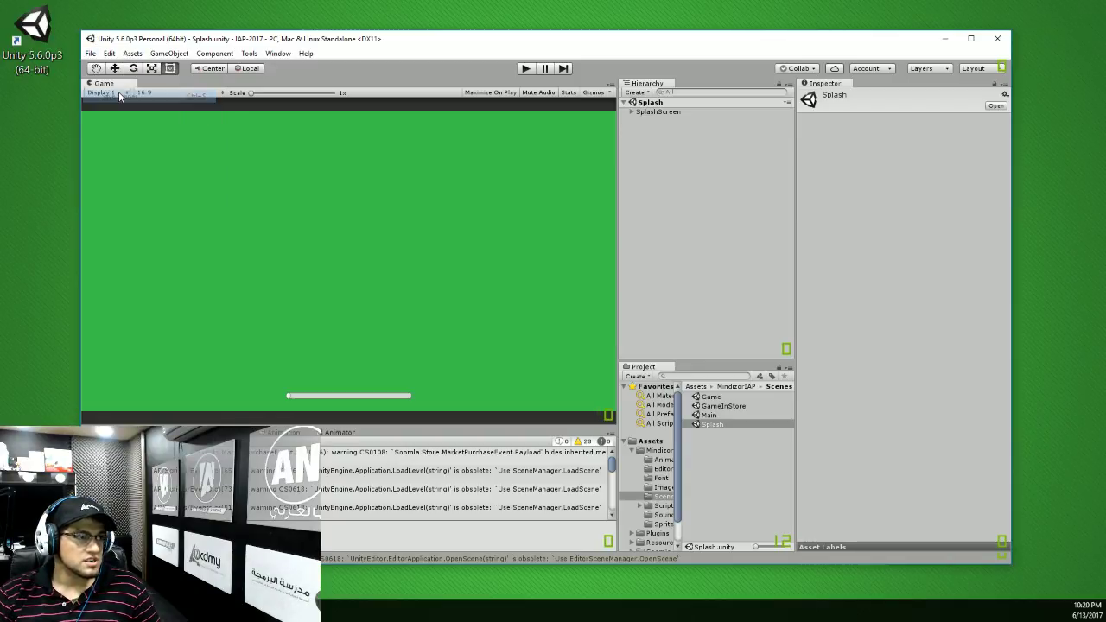
{"action": "left_click", "coordinate": [525, 68]}
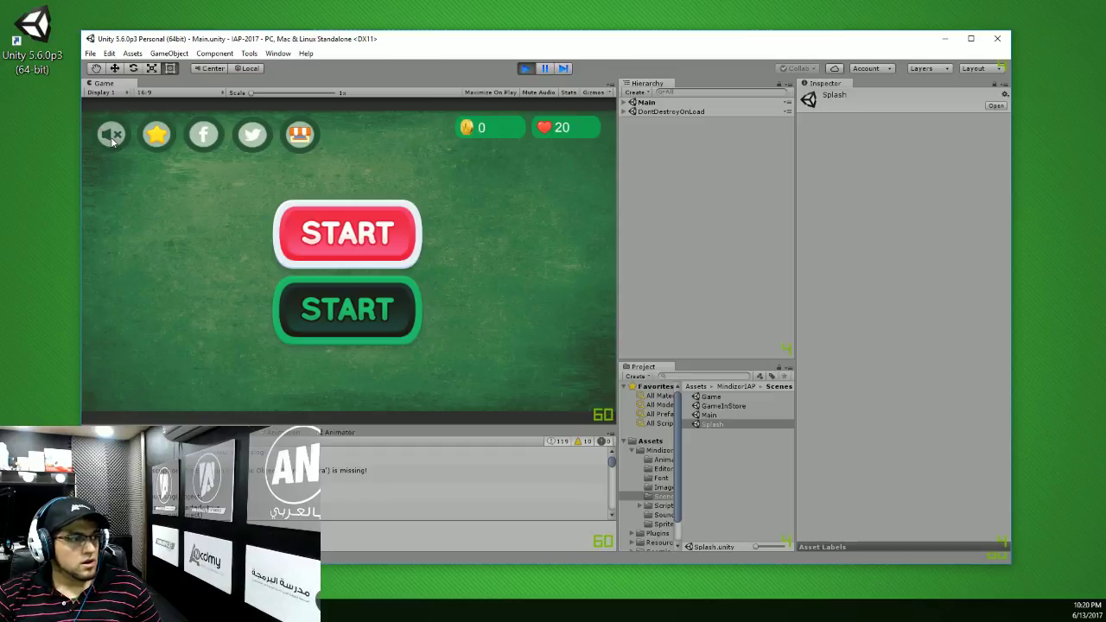
Step: Look through the coin packs and items in the running game's main menu store, then close the store
{"action": "left_click", "coordinate": [297, 137]}
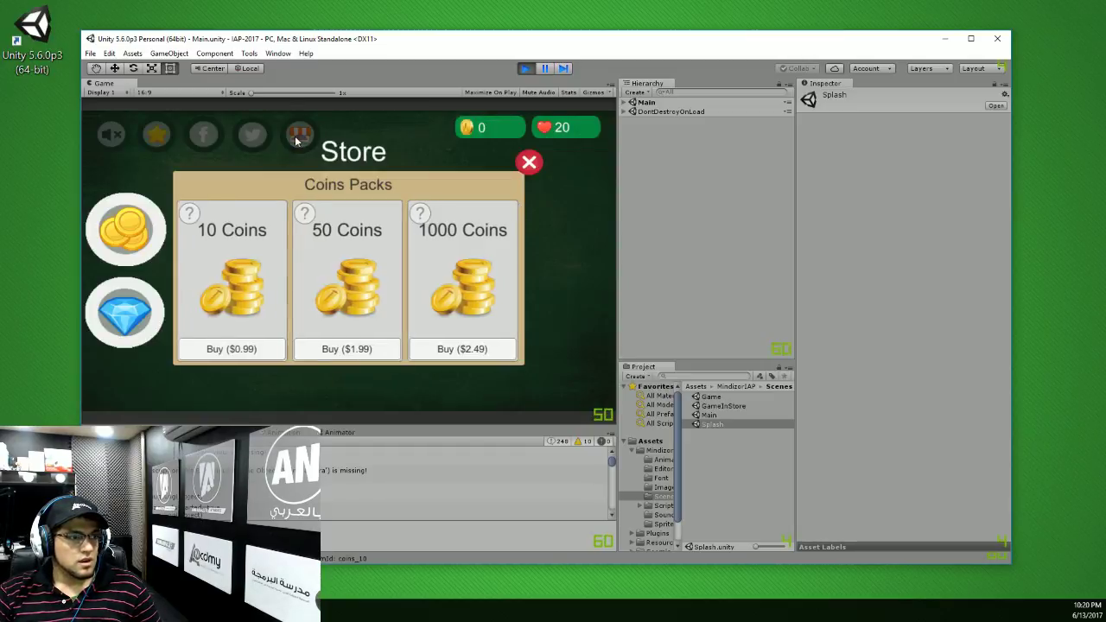
{"action": "left_click", "coordinate": [133, 325]}
{"action": "left_click", "coordinate": [125, 229]}
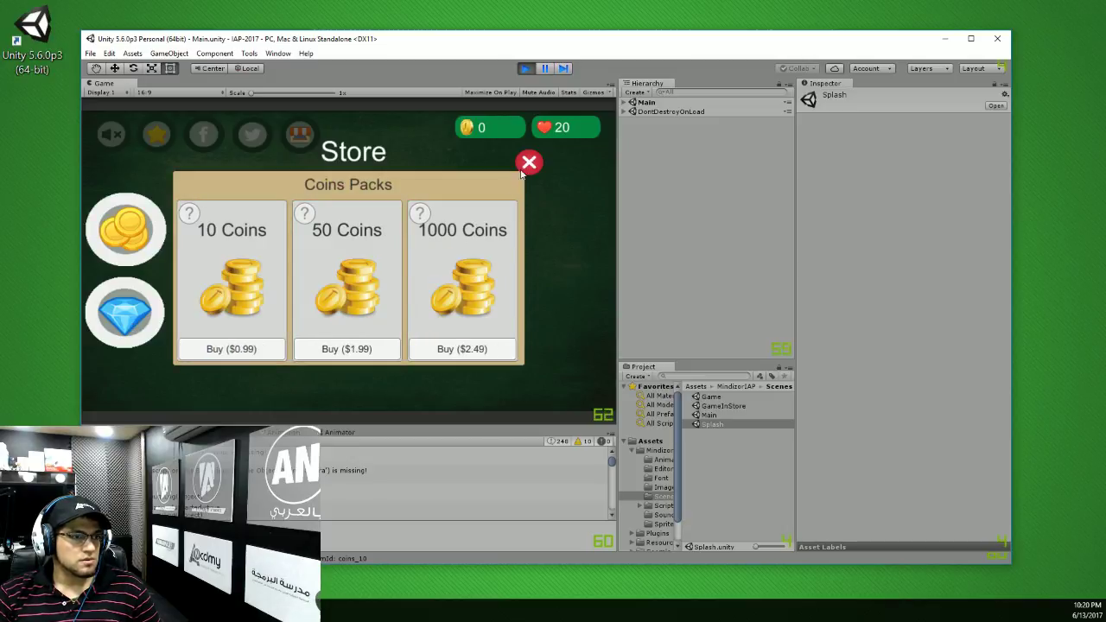
{"action": "left_click", "coordinate": [523, 163]}
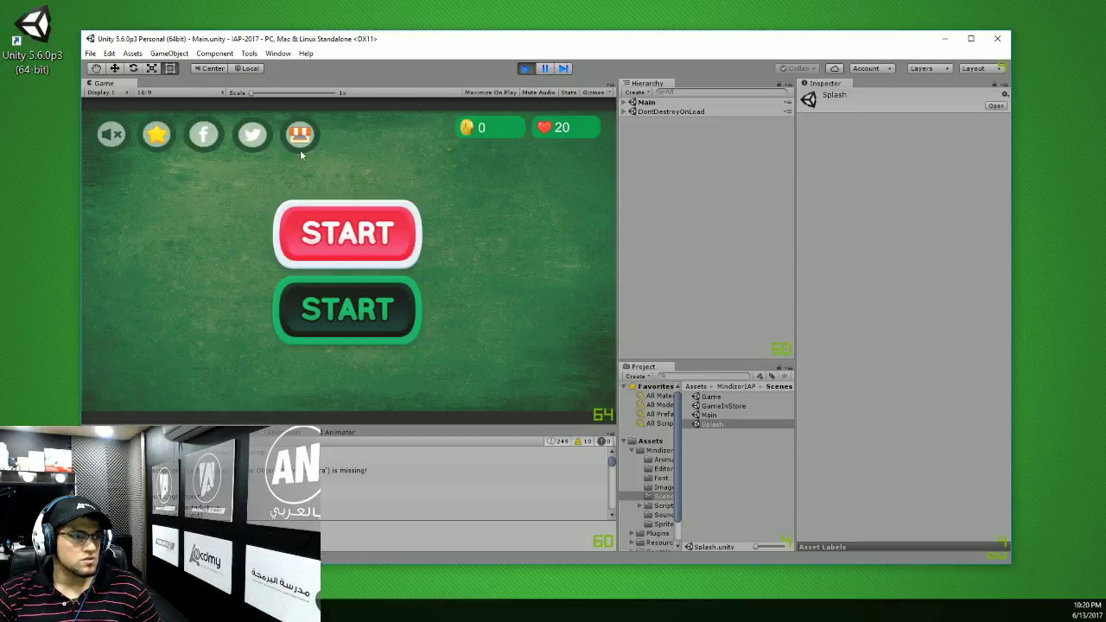
Step: Buy the 10 Coins pack for $0.99 in the store and return to the main menu
{"action": "left_click", "coordinate": [307, 137]}
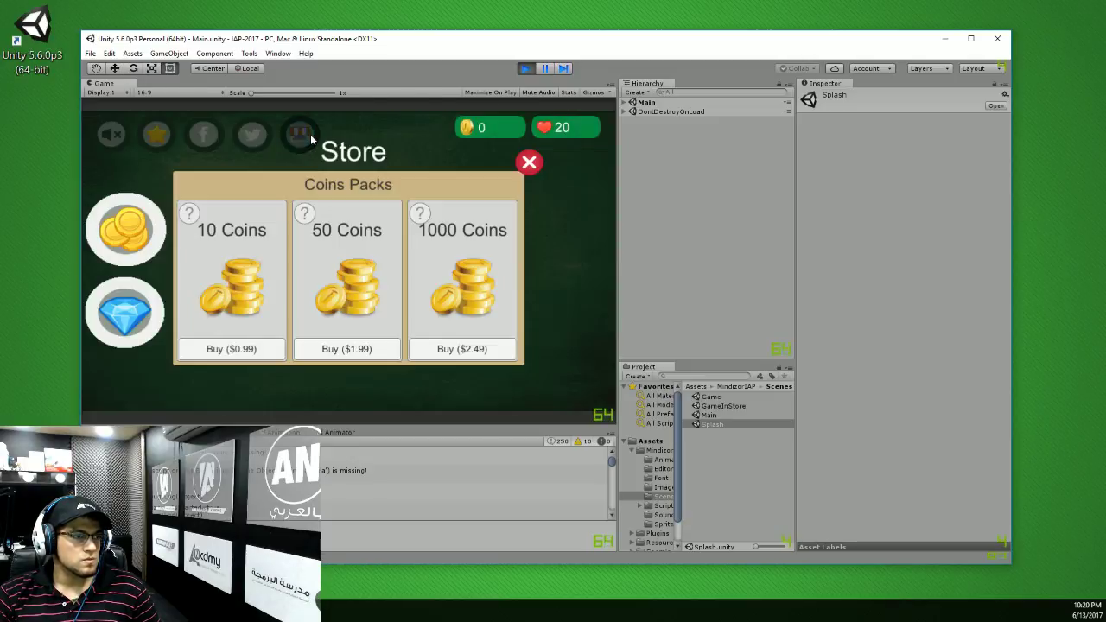
{"action": "left_click", "coordinate": [233, 348]}
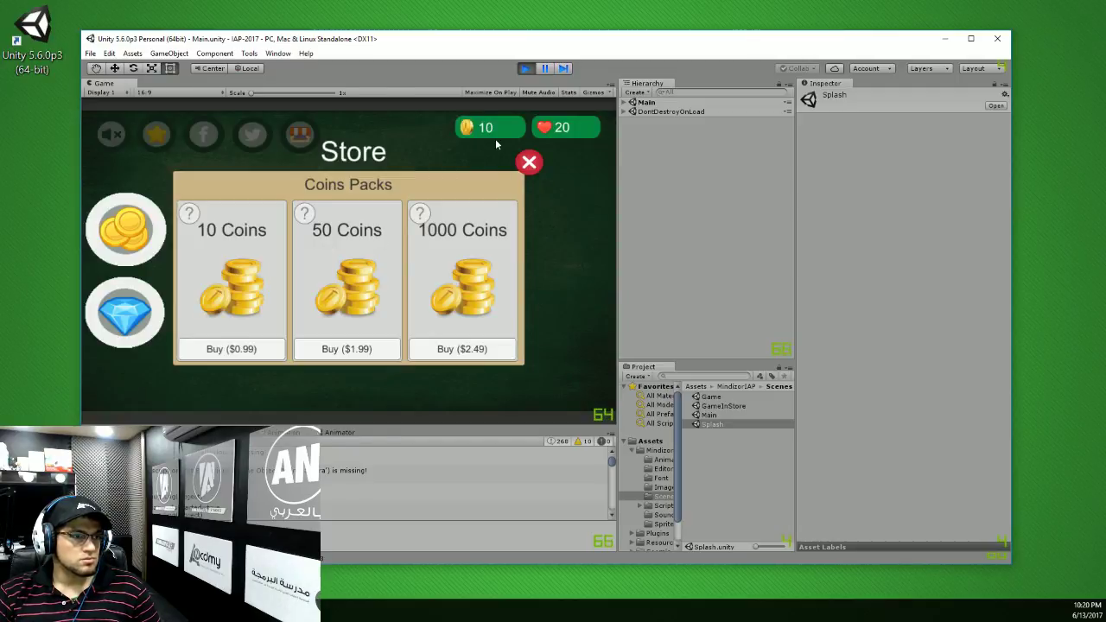
{"action": "left_click", "coordinate": [527, 164]}
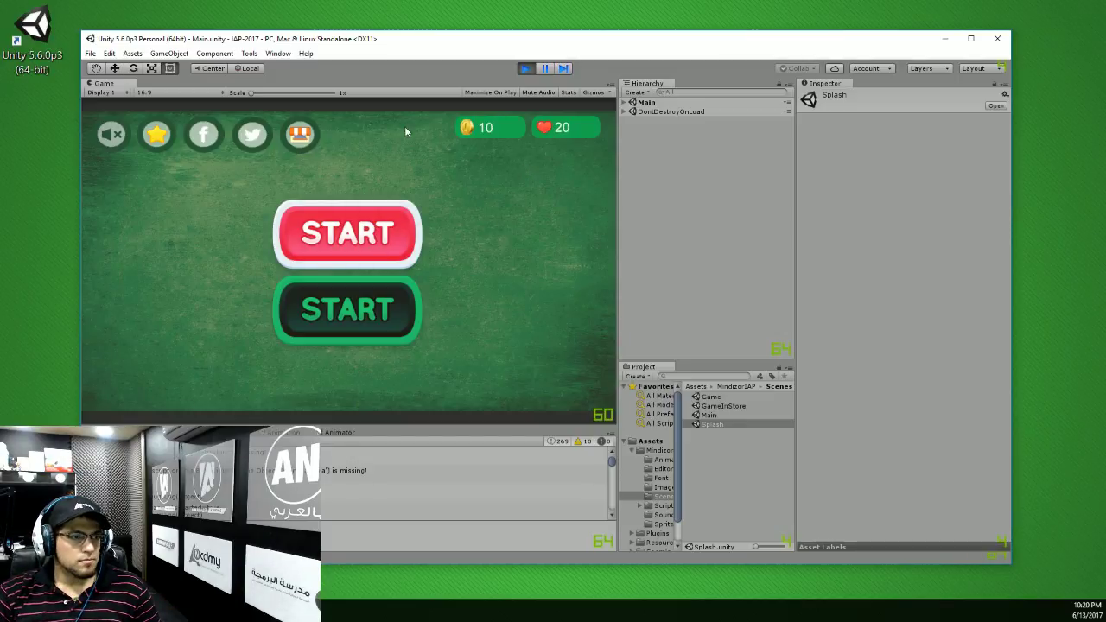
Step: Start the game from the red START option and test adding and removing a coin and a life, and raising and lowering the level
{"action": "left_click", "coordinate": [366, 232]}
{"action": "left_click", "coordinate": [358, 173]}
{"action": "left_click", "coordinate": [380, 212]}
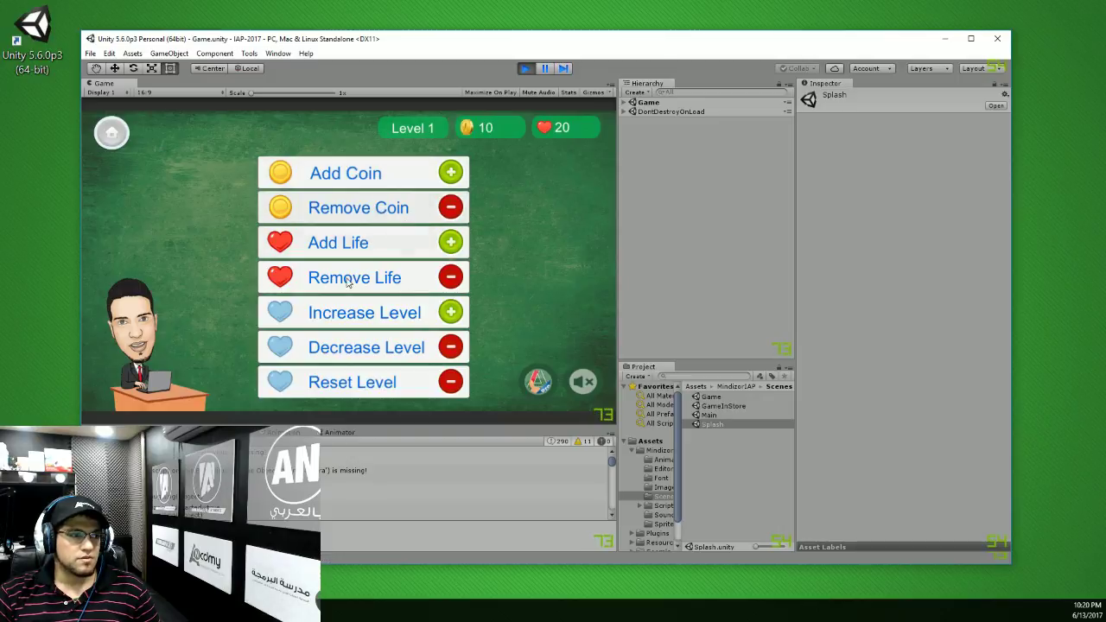
{"action": "left_click", "coordinate": [364, 248]}
{"action": "left_click", "coordinate": [374, 284]}
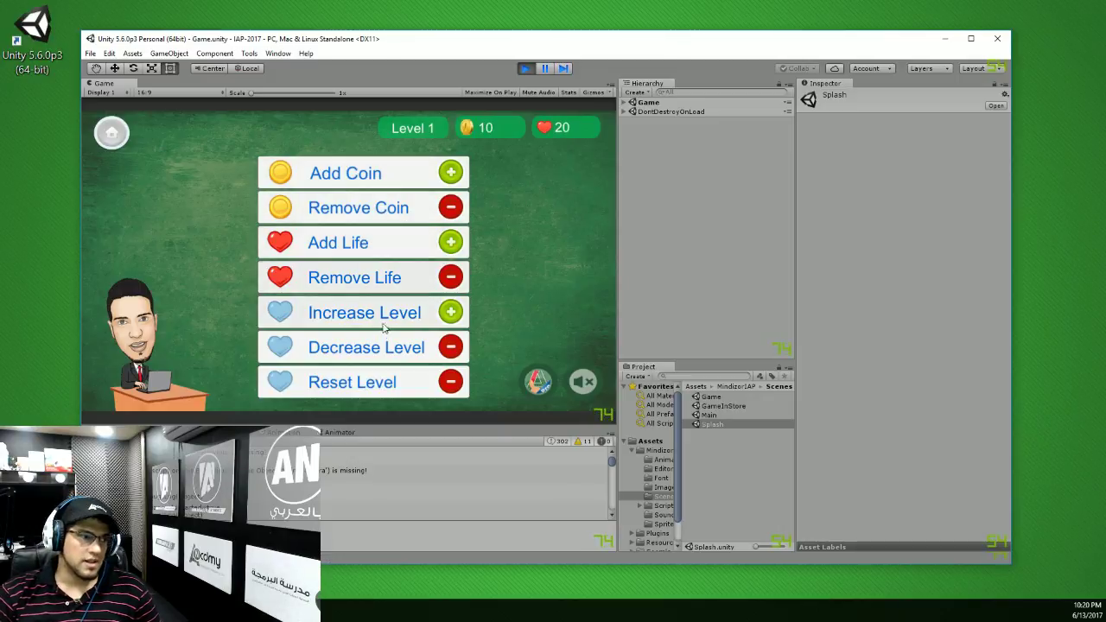
{"action": "left_click", "coordinate": [385, 315]}
{"action": "left_click", "coordinate": [377, 315]}
{"action": "left_click", "coordinate": [371, 347]}
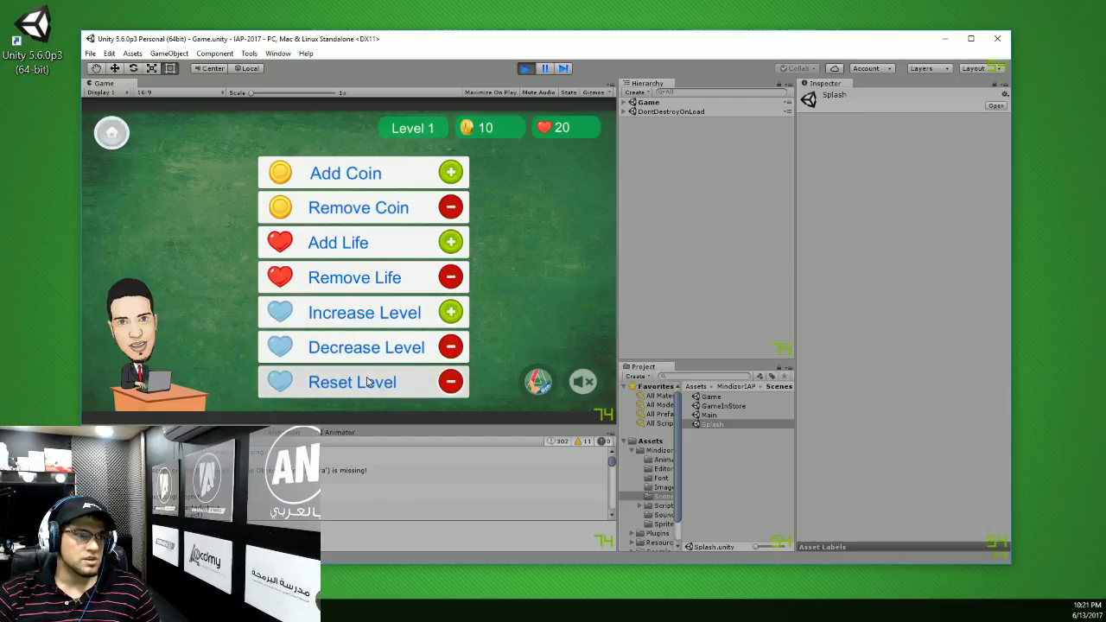
Step: View the Pro version upgrade offer in the Game scene, dismiss it and return to the main menu
{"action": "left_click", "coordinate": [545, 386]}
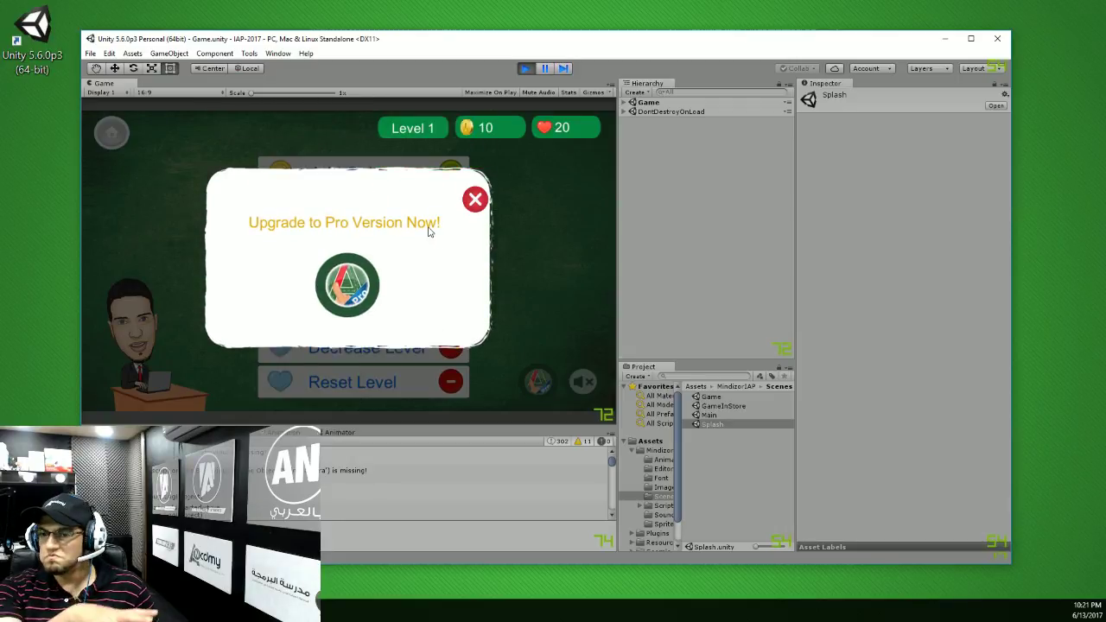
{"action": "left_click", "coordinate": [474, 199]}
{"action": "left_click", "coordinate": [112, 135]}
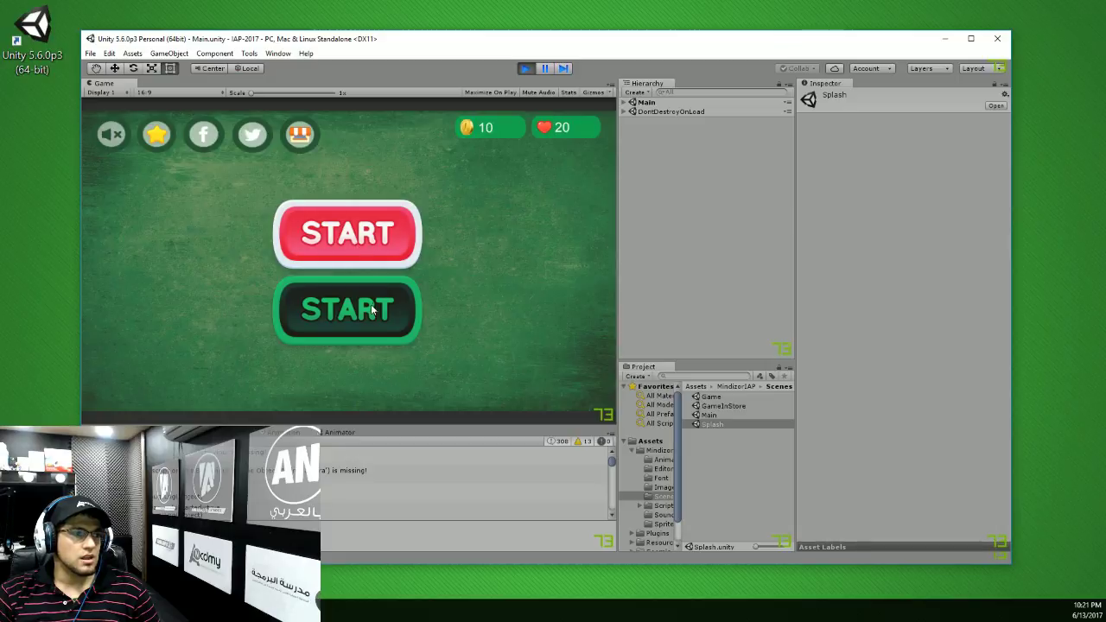
Step: Compare the scenes behind the green and red START options, returning to the main menu after each
{"action": "left_click", "coordinate": [366, 308]}
{"action": "left_click", "coordinate": [112, 133]}
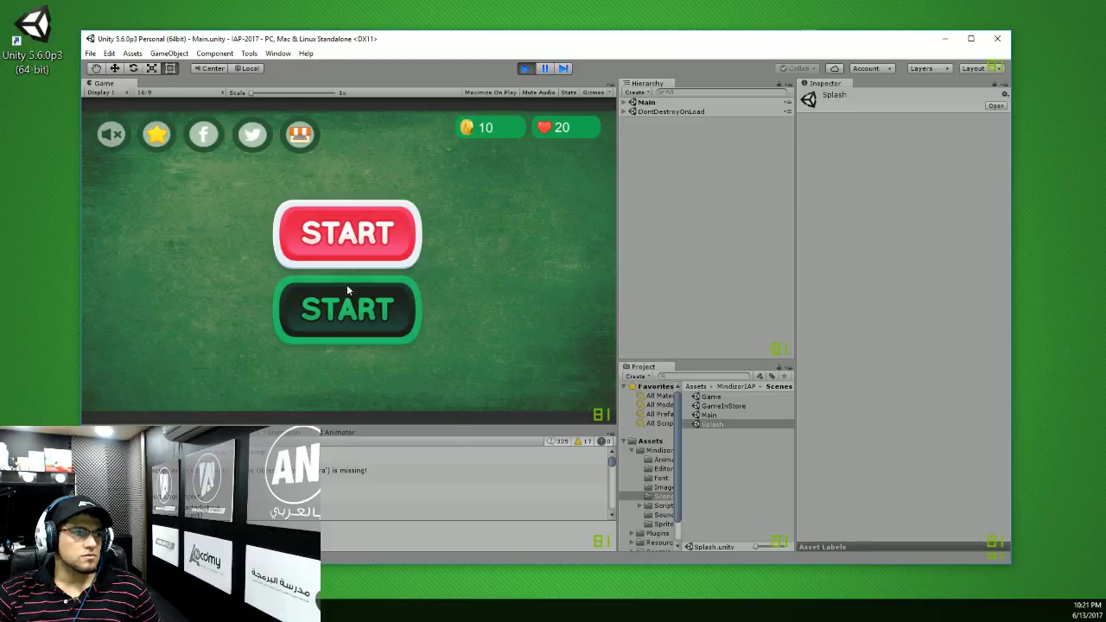
{"action": "left_click", "coordinate": [309, 227]}
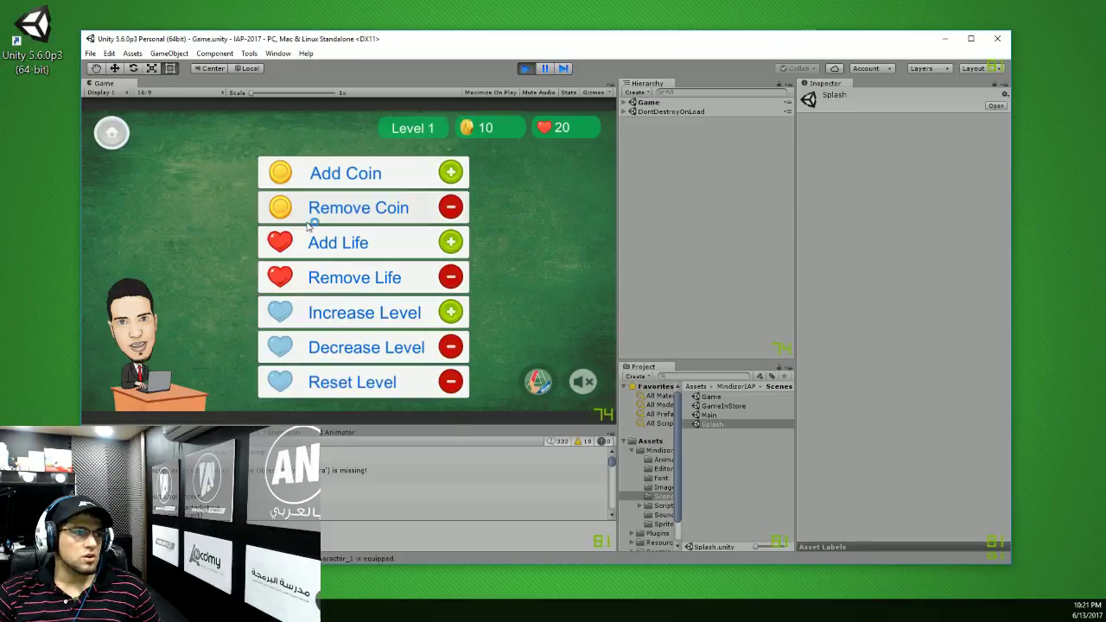
{"action": "left_click", "coordinate": [111, 132]}
Step: Start the GameInStore scene from the green START option, browse the coins and items in its in-game store, and close the store
{"action": "left_click", "coordinate": [320, 313]}
{"action": "left_click", "coordinate": [165, 140]}
{"action": "left_click", "coordinate": [127, 316]}
{"action": "left_click", "coordinate": [133, 251]}
{"action": "left_click", "coordinate": [143, 302]}
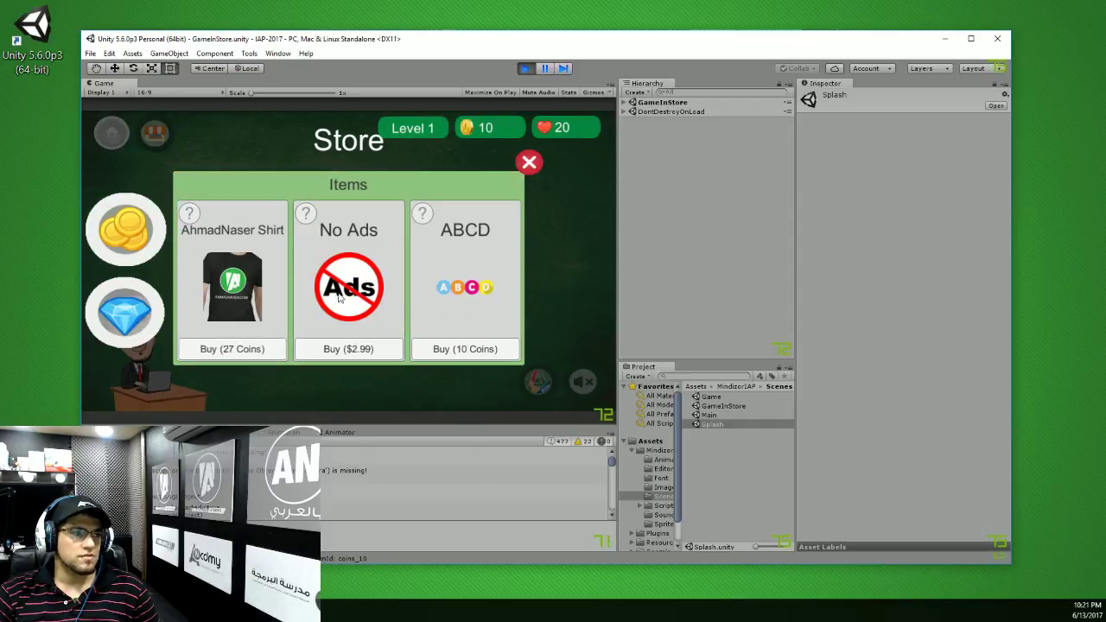
{"action": "left_click_drag", "start_coordinate": [484, 268], "coordinate": [101, 219]}
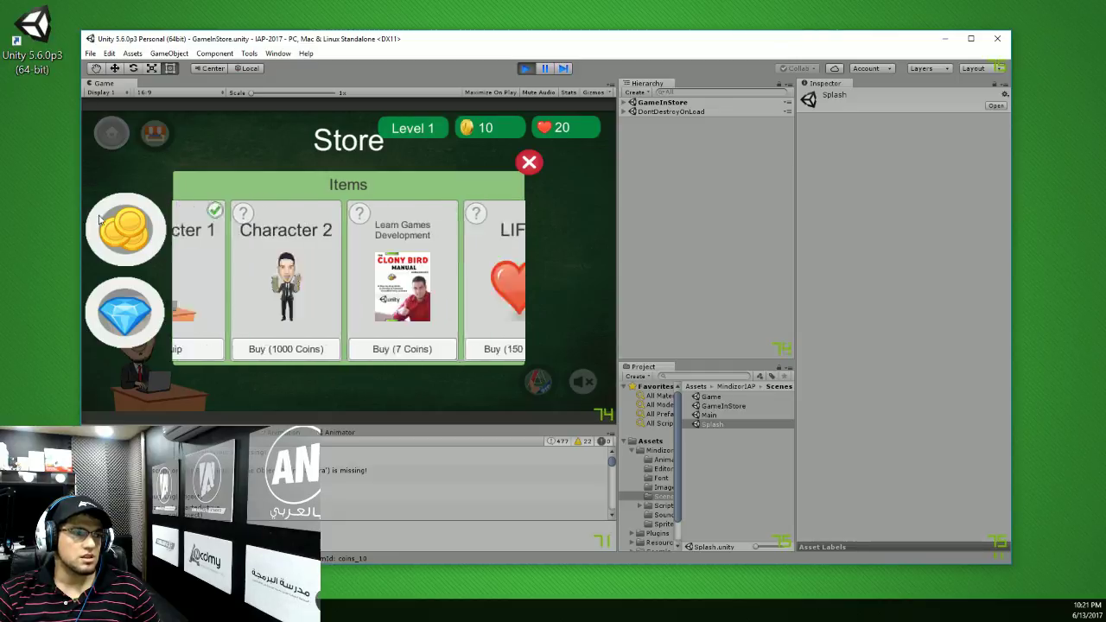
{"action": "left_click", "coordinate": [536, 164]}
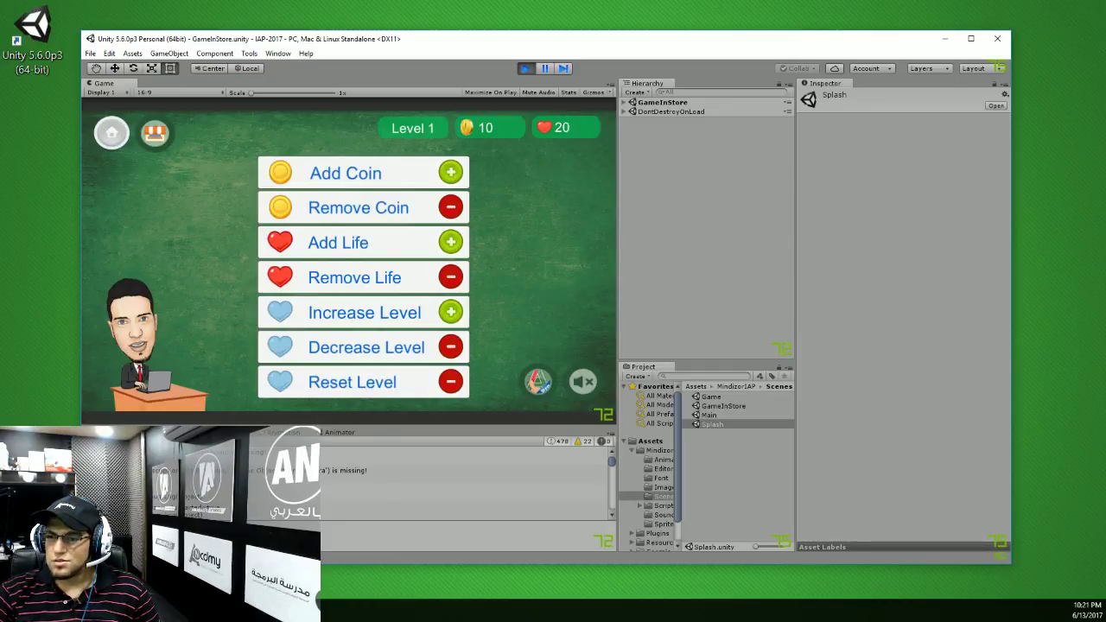